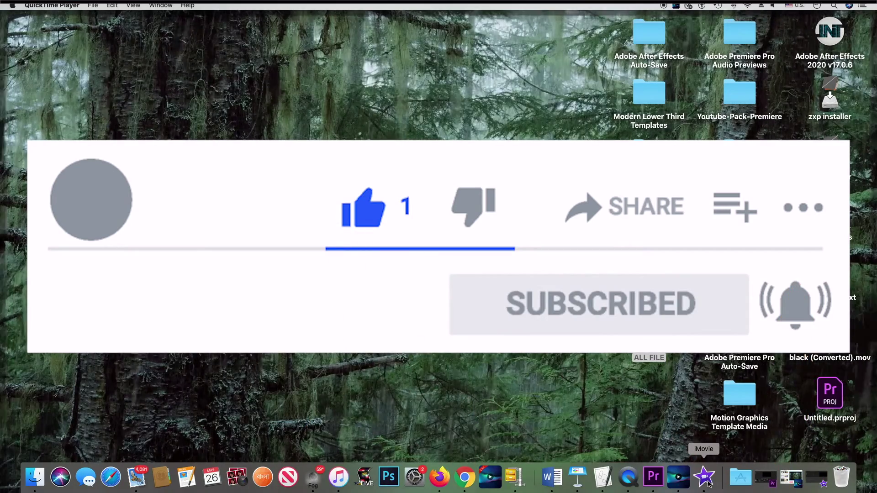
- Switch to iMovie and open the media import window for the project
click(704, 477)
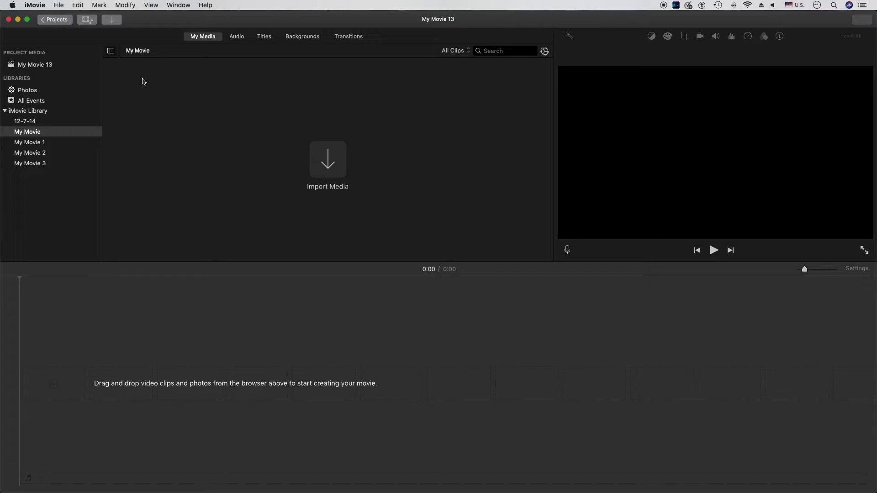
click(59, 6)
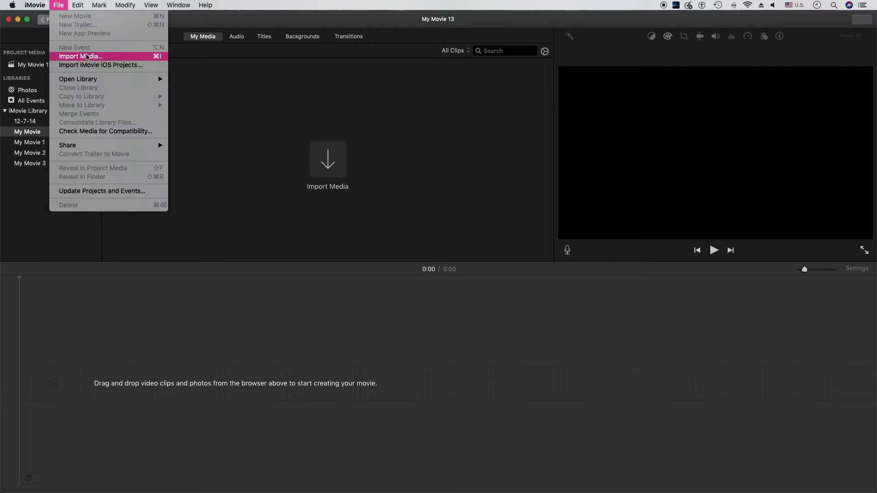
click(245, 99)
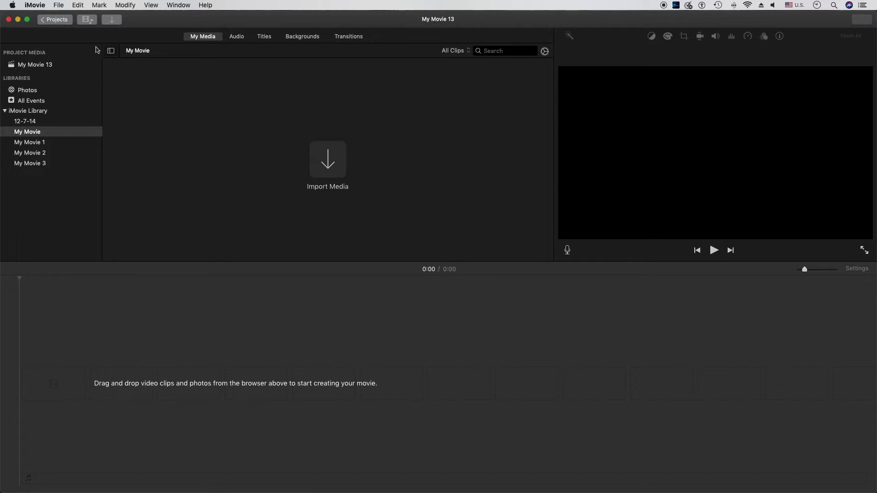
click(59, 7)
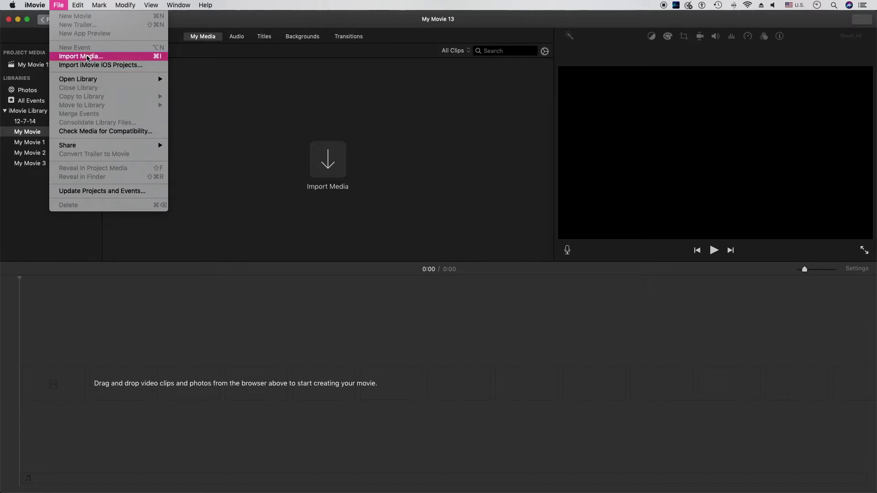
click(87, 57)
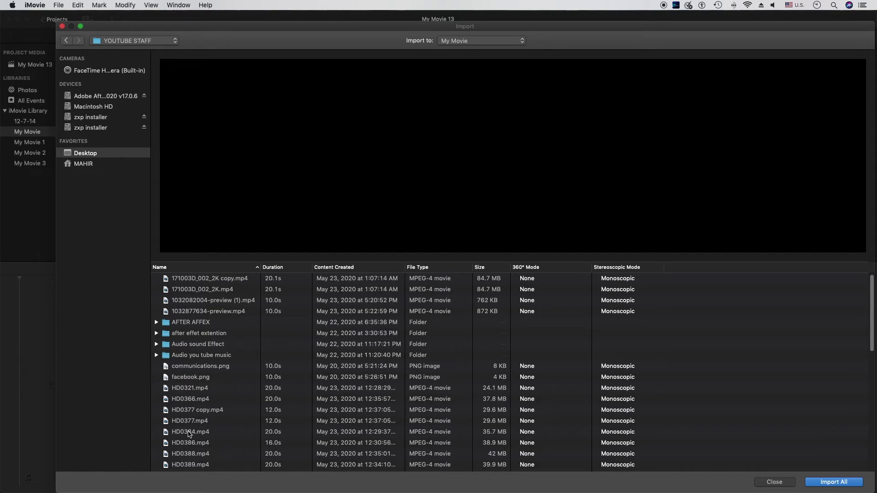
- Preview HD0377.mp4, import HD0366.mp4 into the My Movie event, and add the imported clip to the empty timeline
click(192, 422)
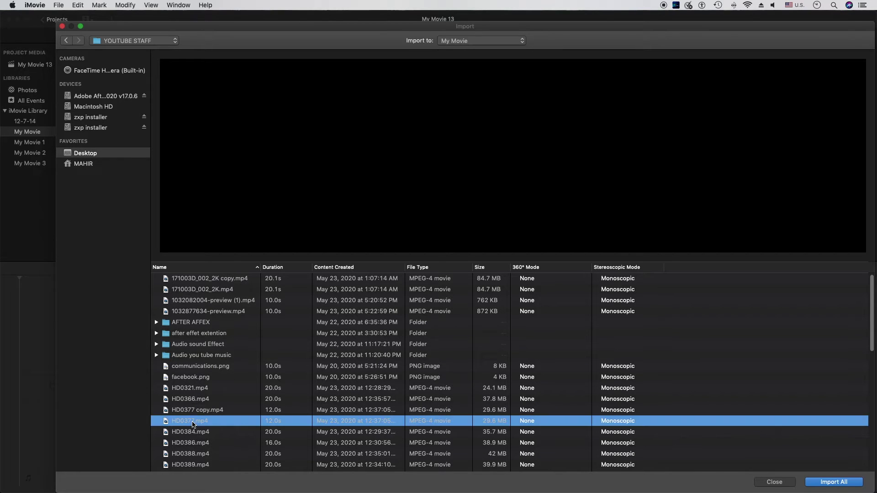
mouse_move(443, 211)
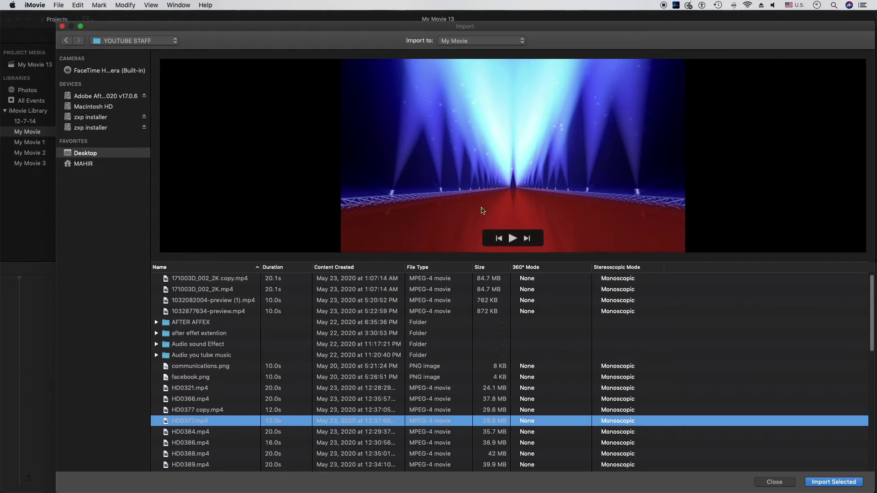
key(Up)
key(Up)
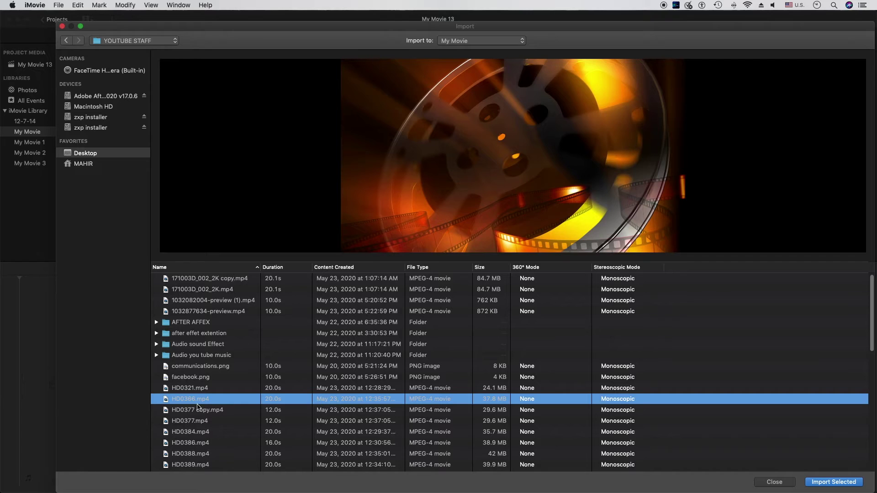
click(828, 483)
click(828, 483)
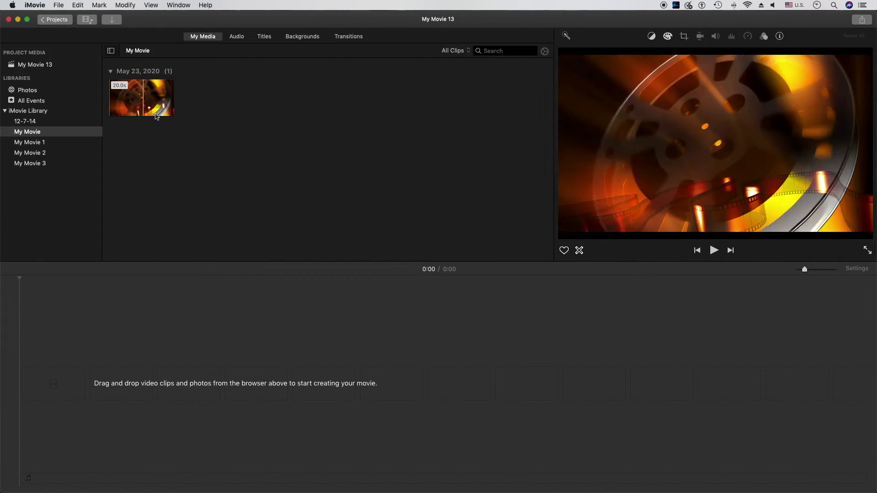
drag(146, 100, 146, 400)
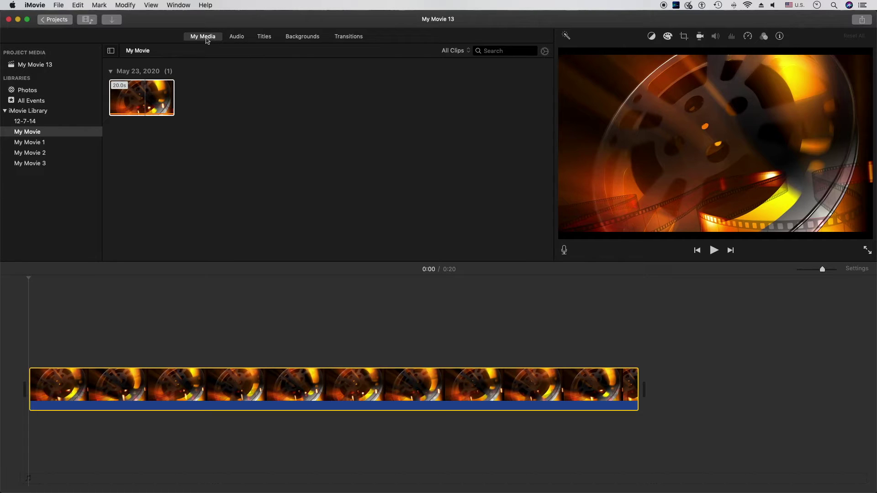
- Look through the available sound effects, titles, backgrounds and transitions, and return to the project's media
click(237, 40)
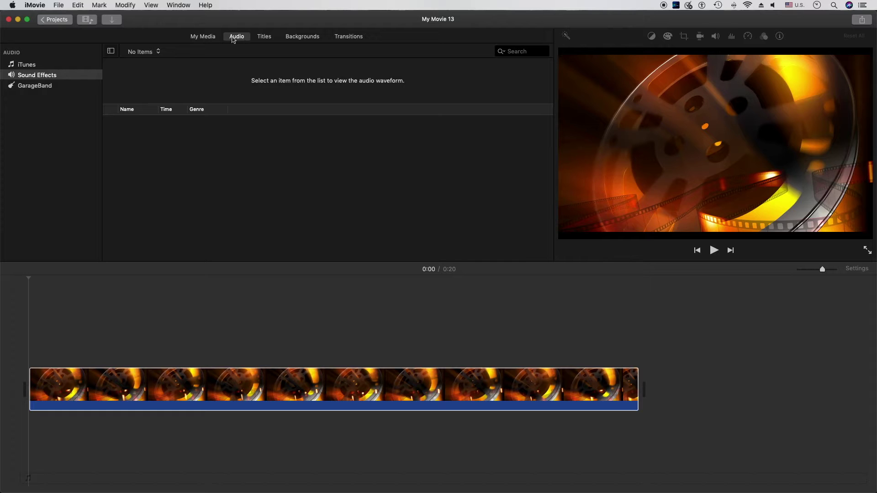
click(263, 37)
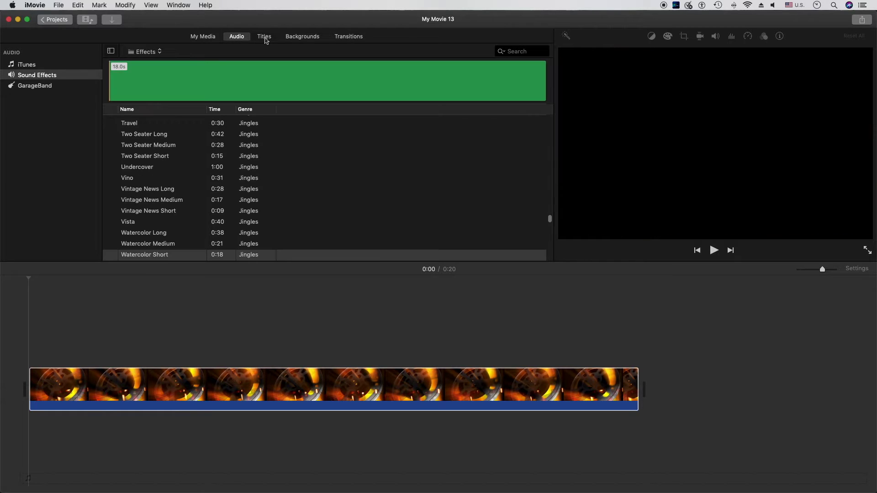
click(237, 40)
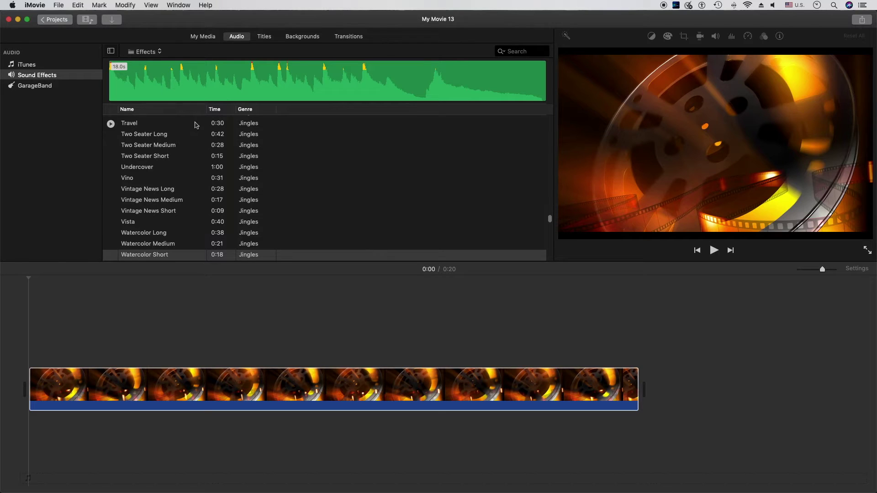
click(265, 36)
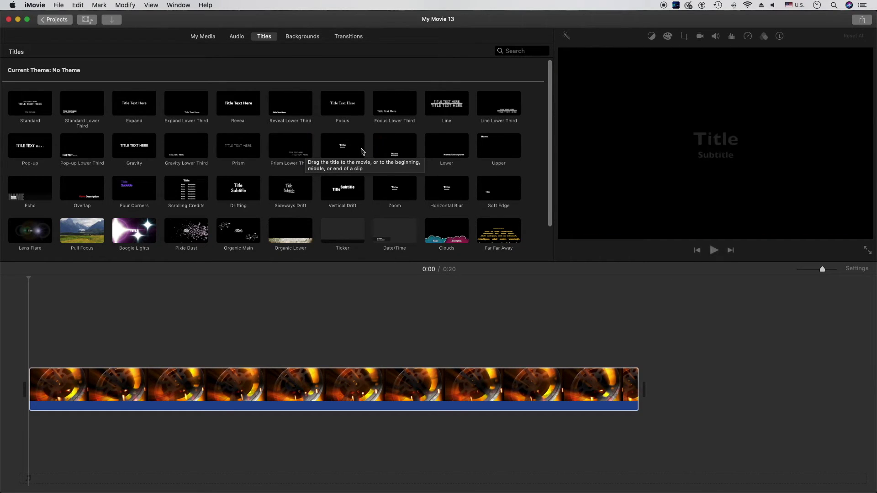
click(311, 39)
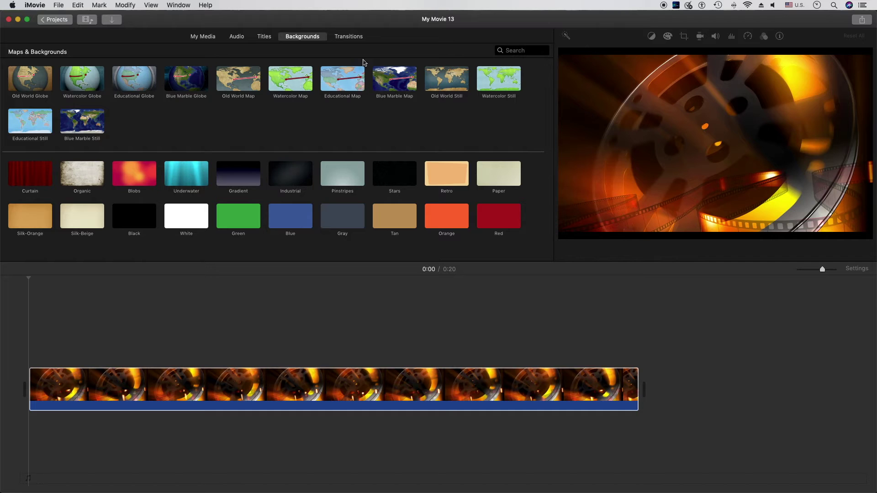
click(348, 37)
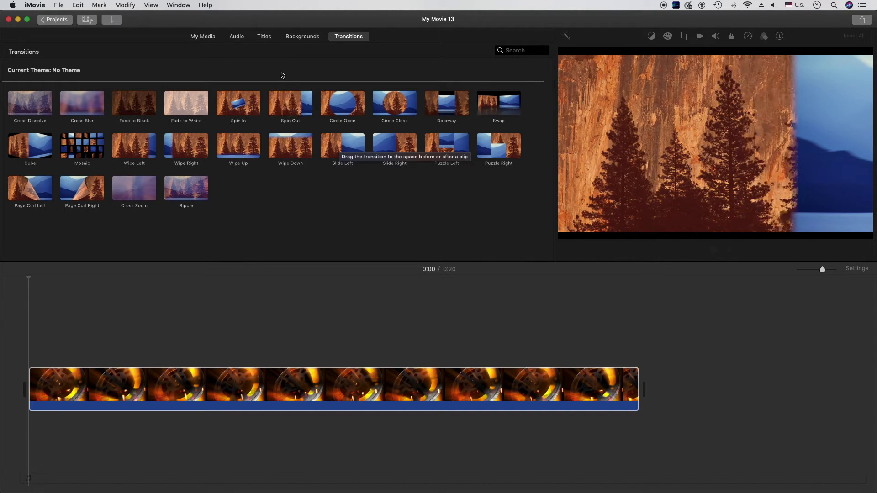
click(208, 41)
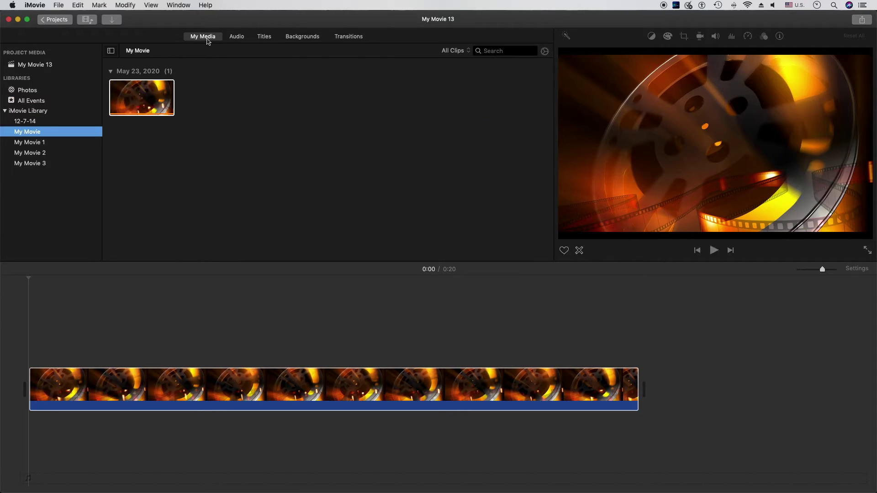
- Try replacing the film-reel clip in the timeline with the Gradient background, and bring the film-reel clip back
click(249, 388)
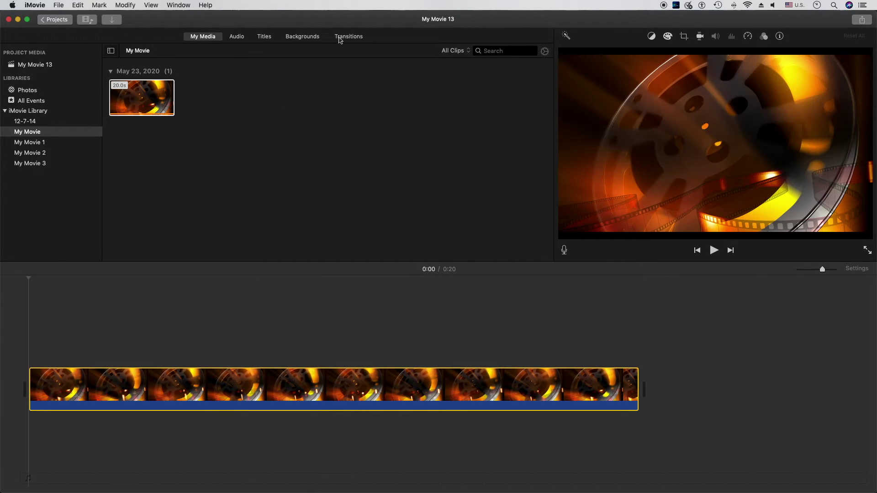
click(314, 41)
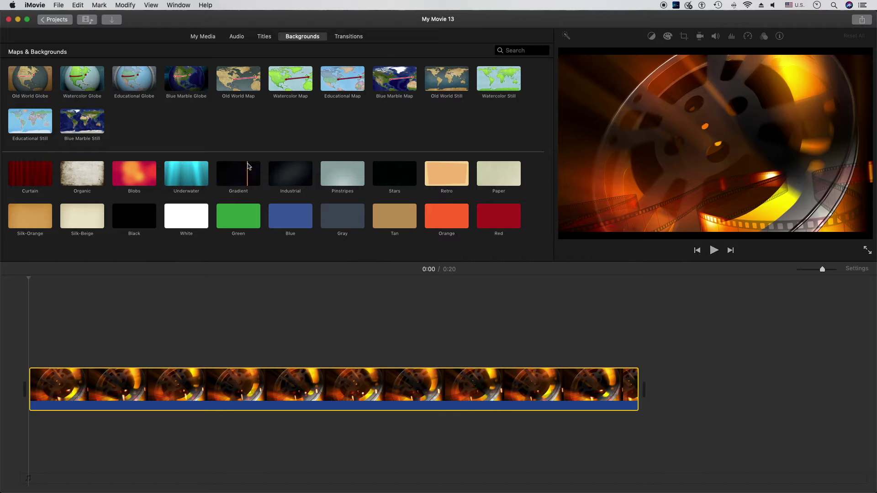
drag(249, 169, 41, 378)
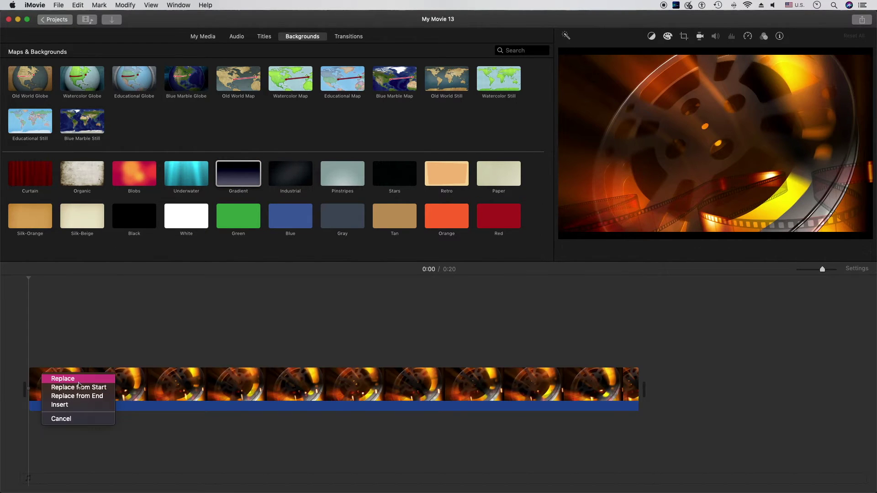
click(78, 380)
click(101, 387)
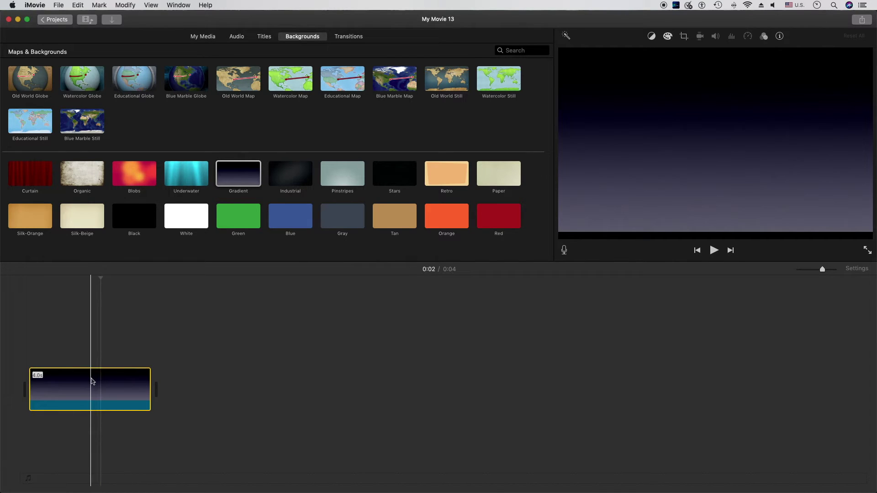
key(super+z)
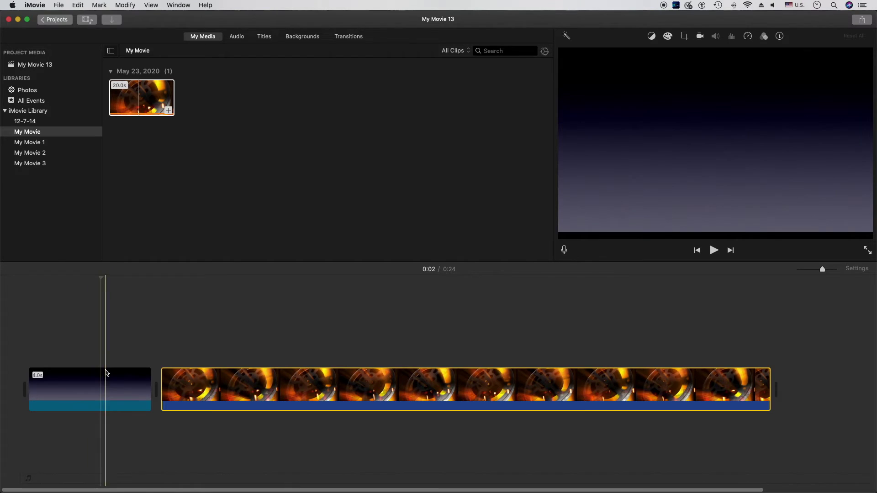
- Delete the Gradient background clip from the start of the timeline
click(115, 380)
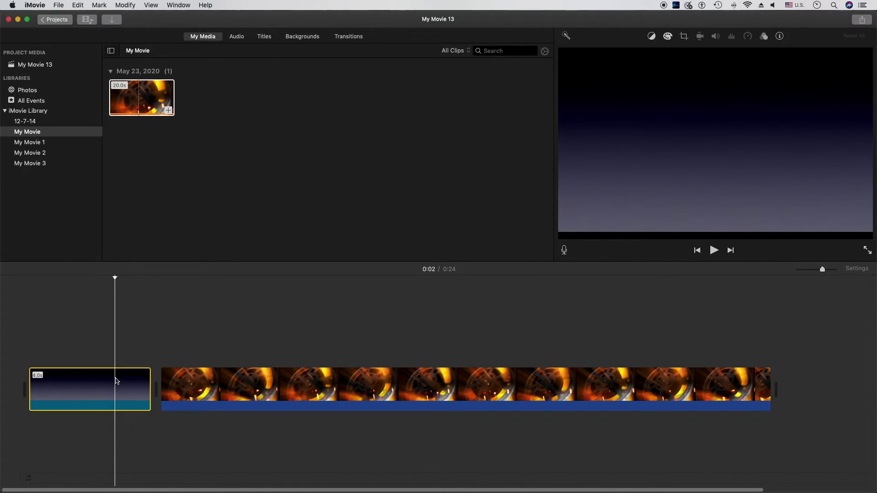
right_click(115, 381)
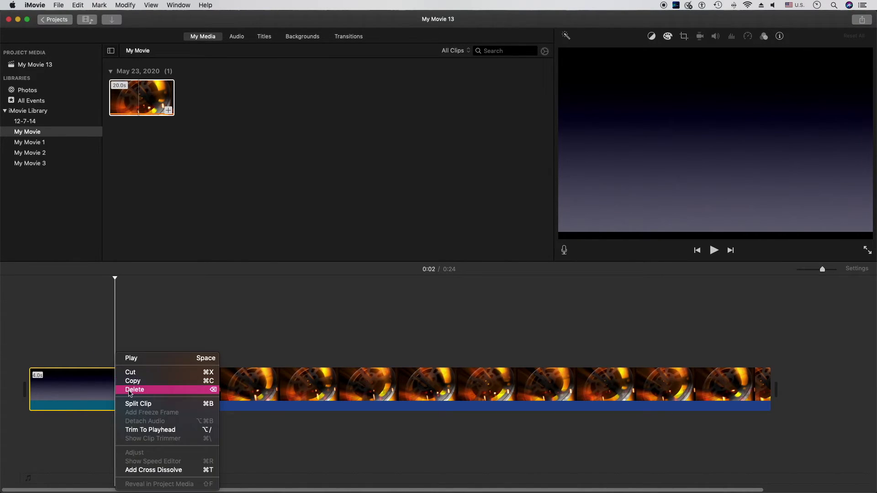
click(130, 391)
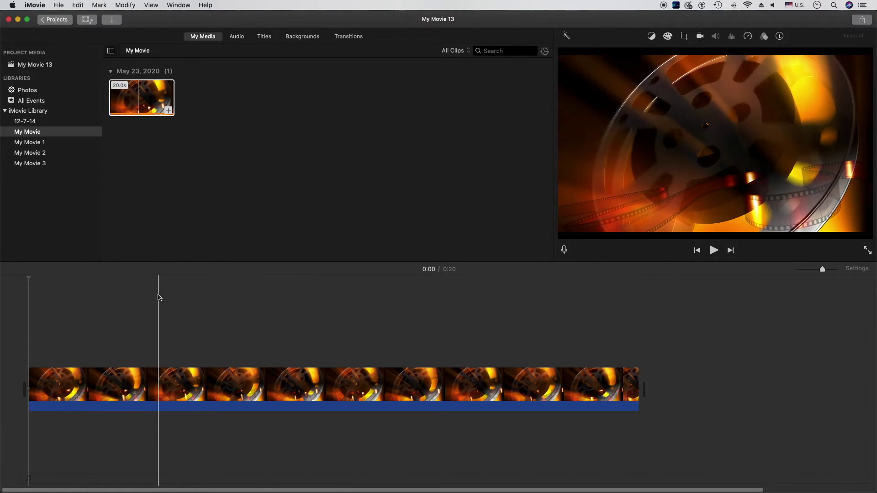
- Find the 10-second "Our Eid Photos" clip from May 24, 2020 in the iMovie Library and insert it near the film-reel clip's start
click(42, 113)
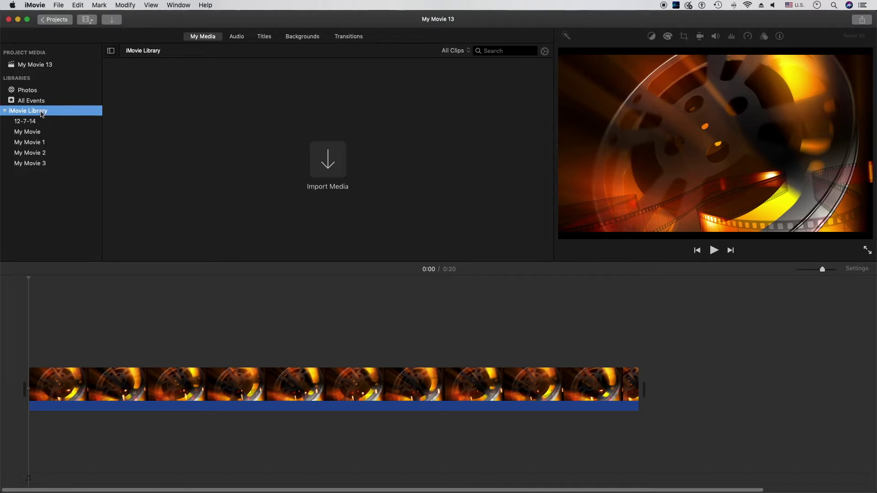
click(38, 123)
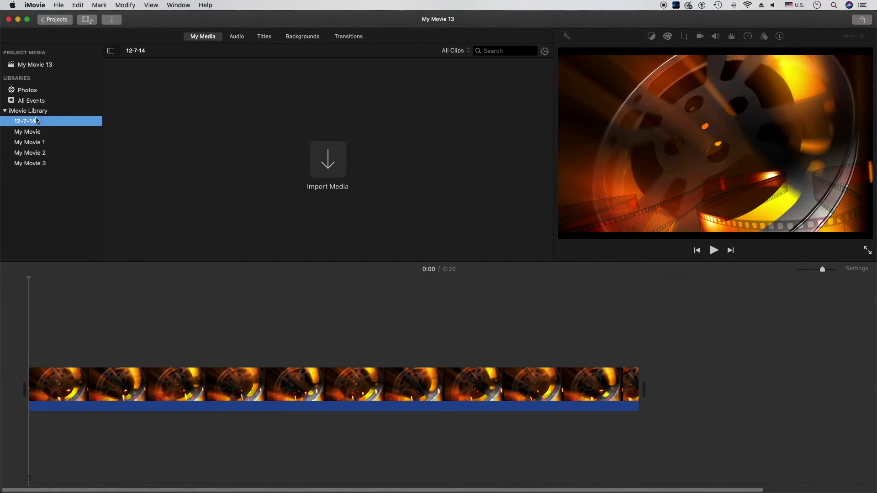
click(35, 113)
click(33, 113)
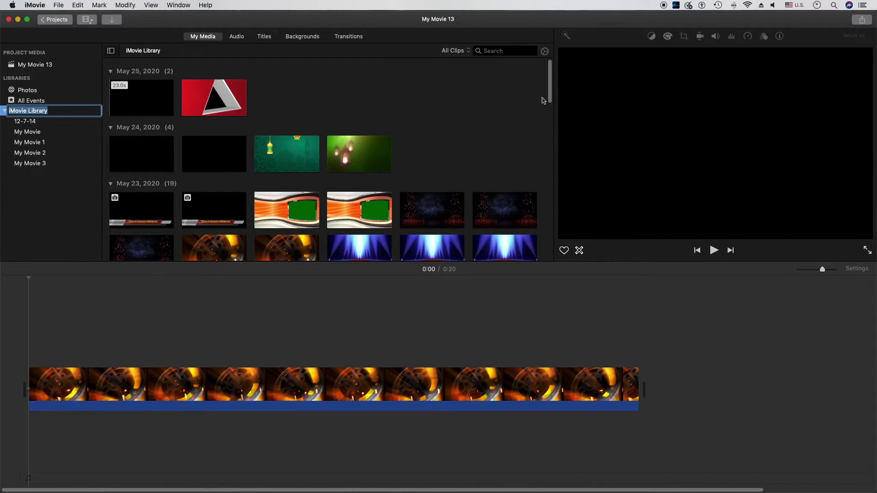
click(124, 92)
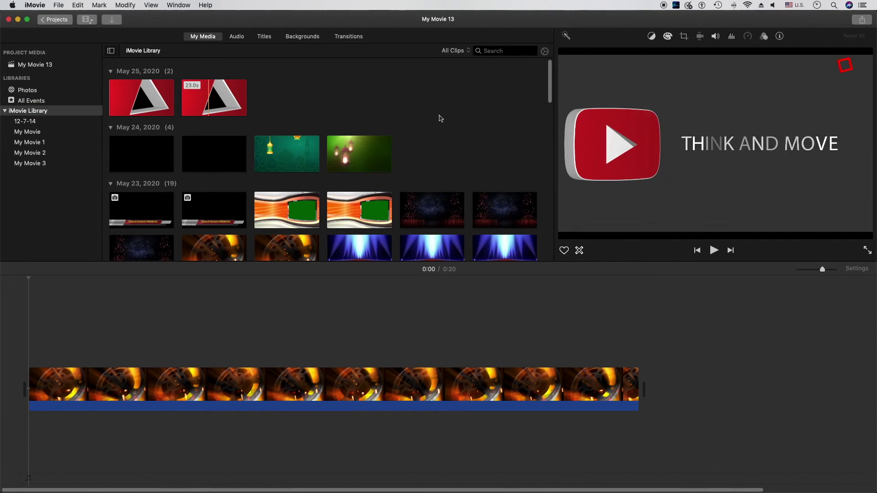
drag(551, 101, 551, 112)
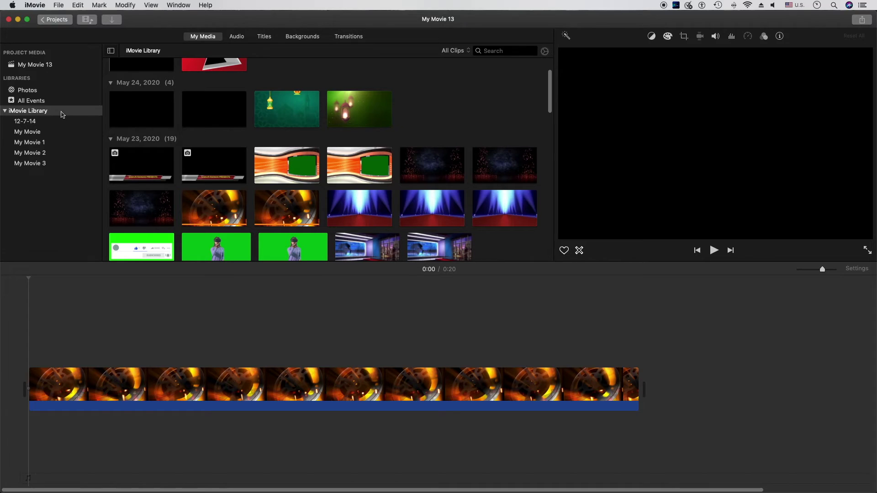
drag(144, 113, 50, 394)
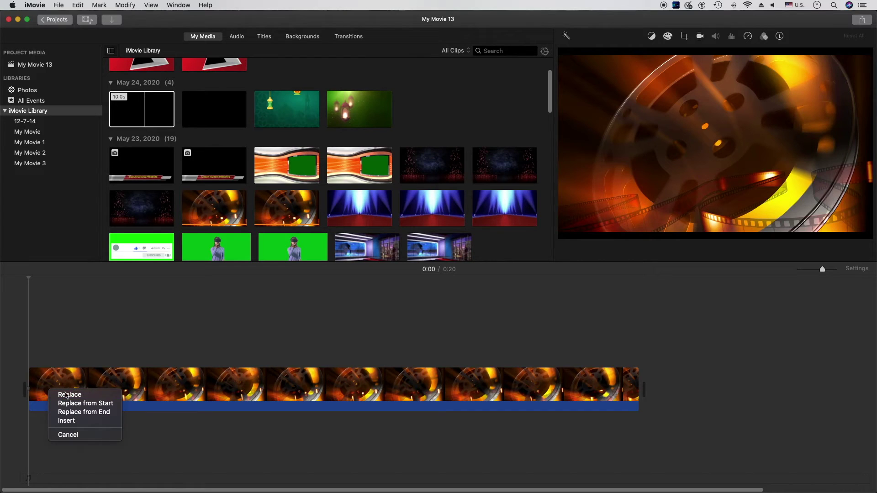
click(69, 421)
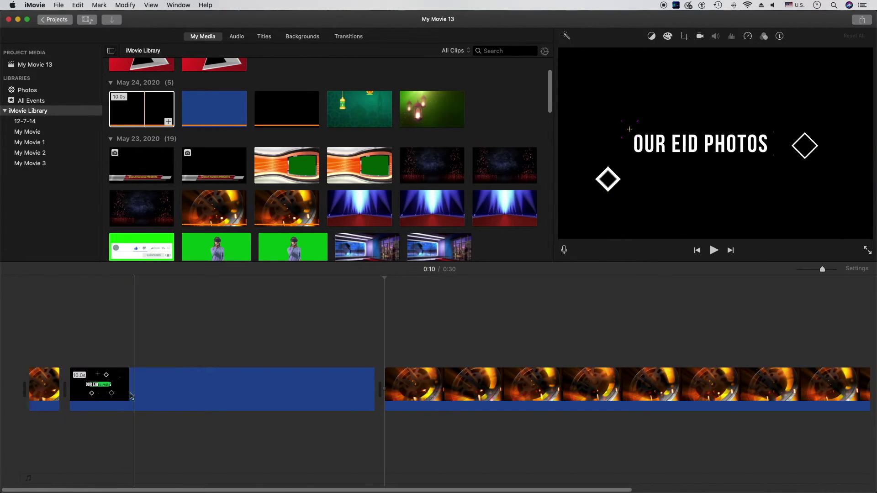
- Delete the short film-reel fragment before the "Our Eid Photos" clip and select the remaining film-reel clip
click(47, 390)
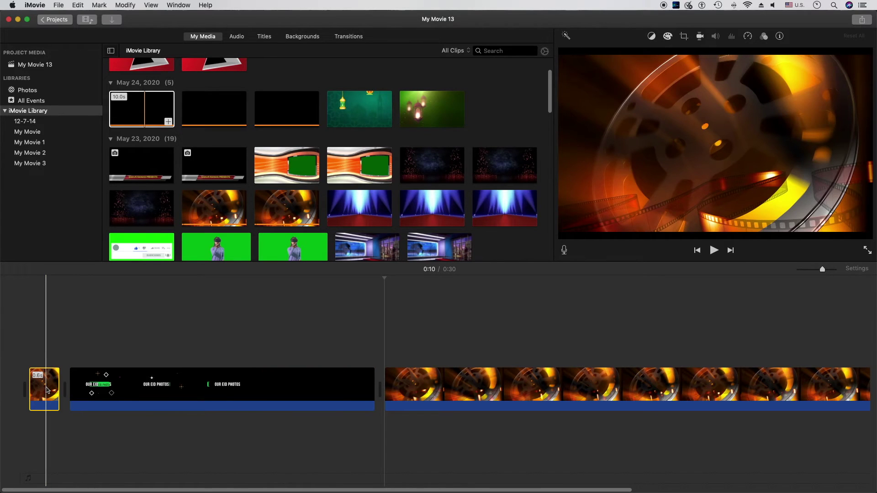
right_click(47, 391)
click(54, 390)
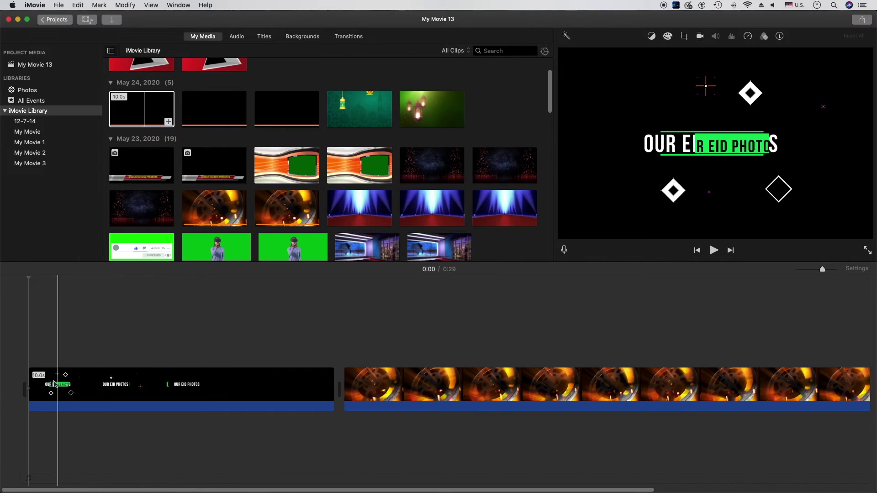
click(101, 386)
click(428, 389)
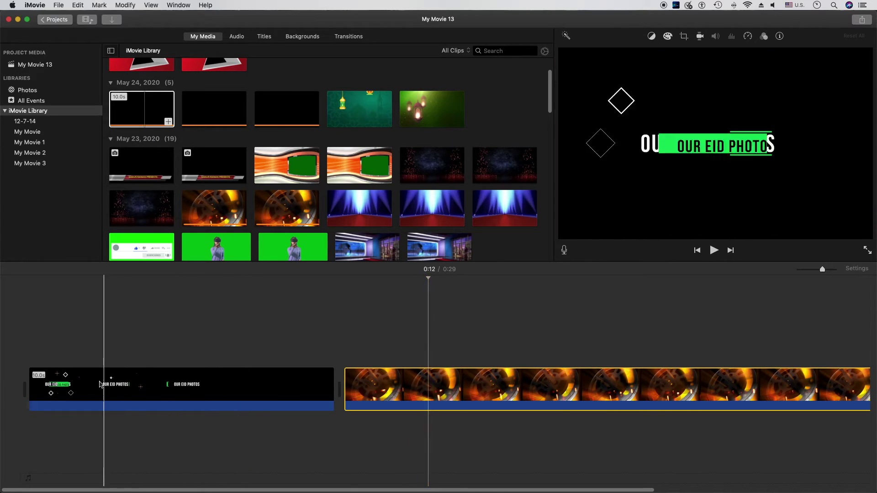
click(288, 385)
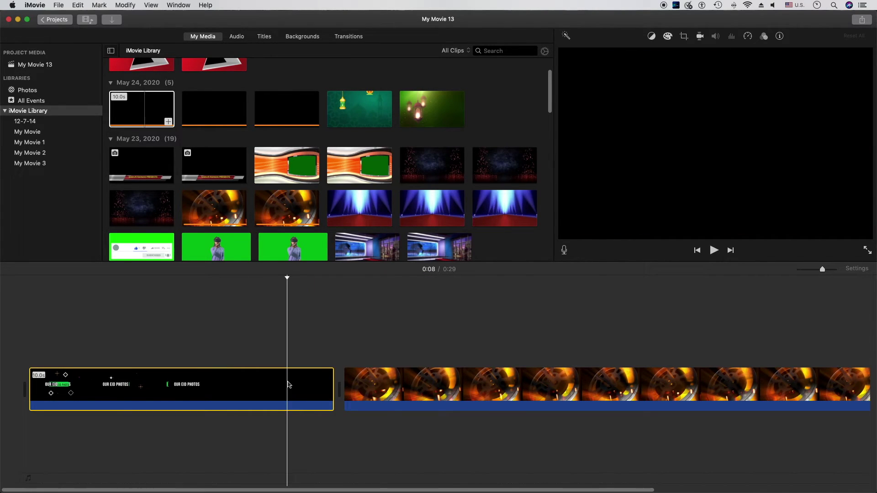
right_click(288, 385)
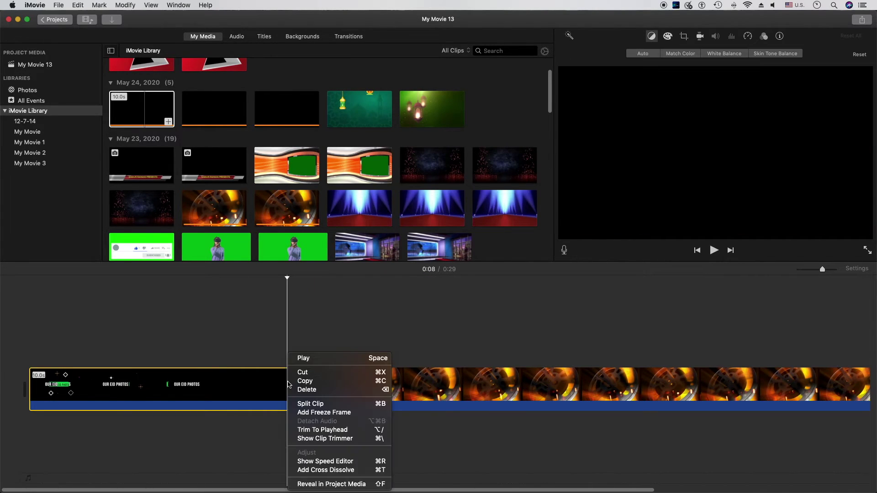
click(377, 308)
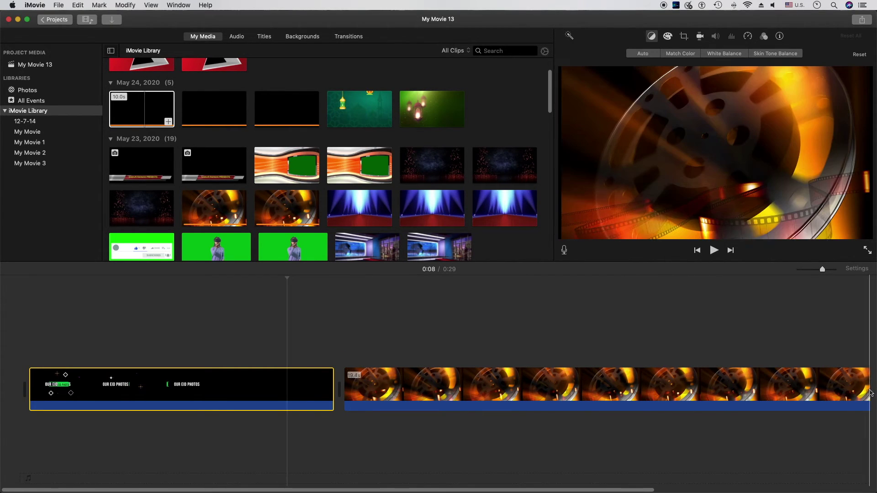
- Shorten the film-reel clip in the timeline to about 9.4 seconds by trimming its end
drag(624, 491, 542, 485)
drag(621, 492, 677, 488)
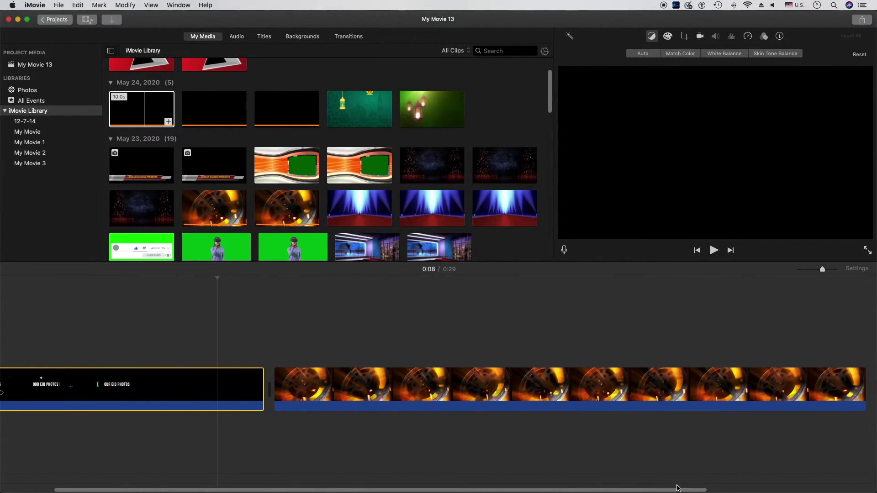
drag(865, 393, 548, 417)
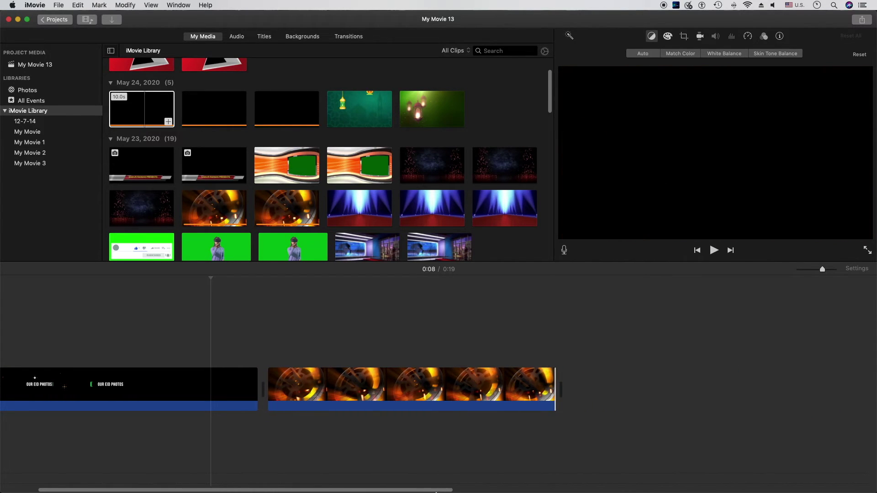
mouse_move(437, 492)
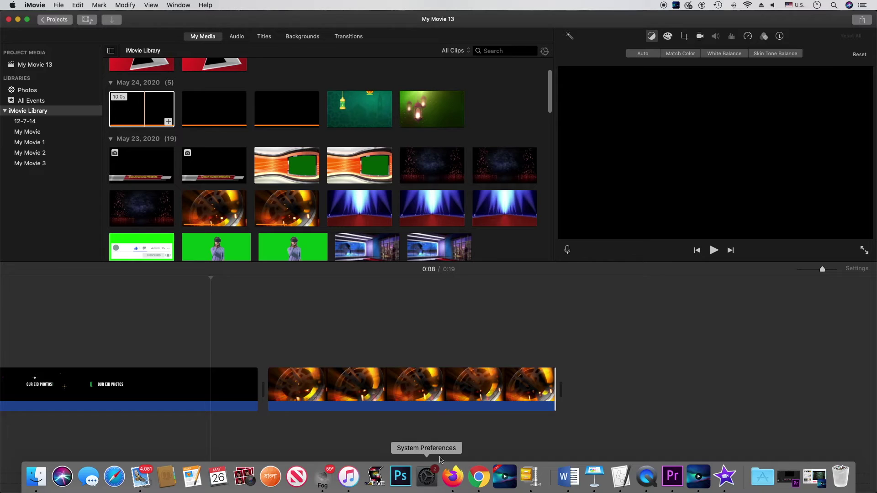
click(460, 427)
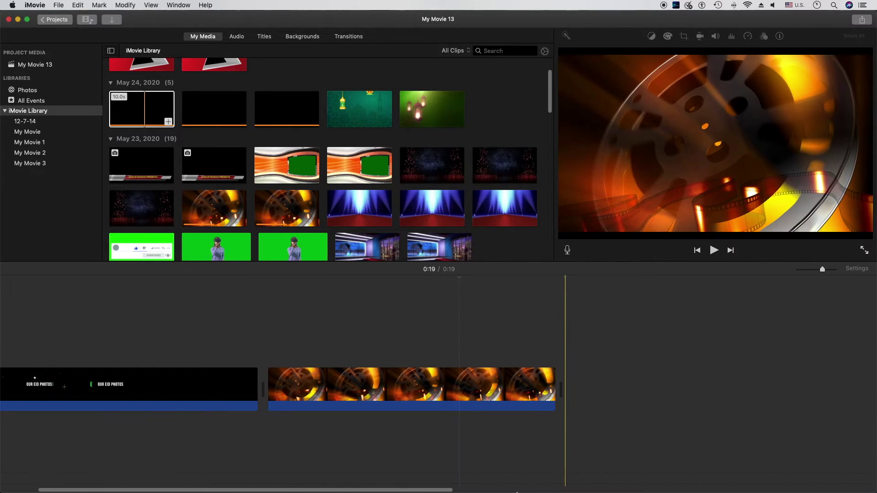
- Play the movie from the start of the timeline to review both clips
drag(444, 491, 399, 491)
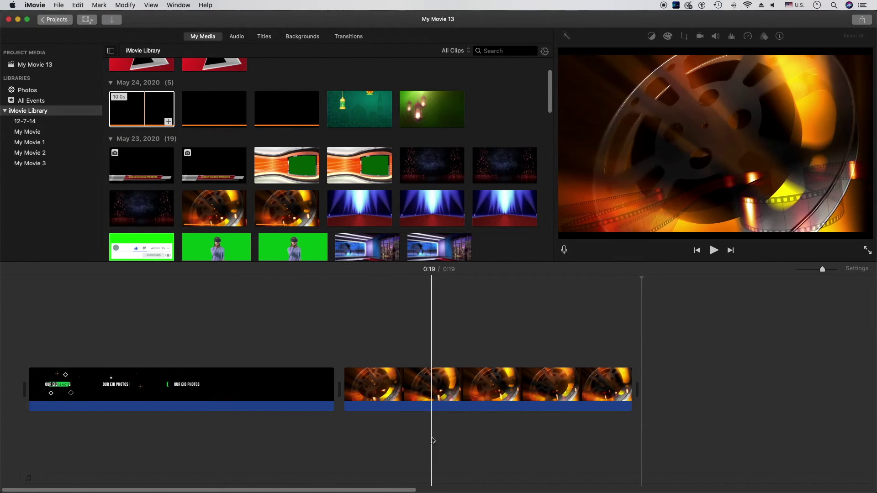
click(31, 413)
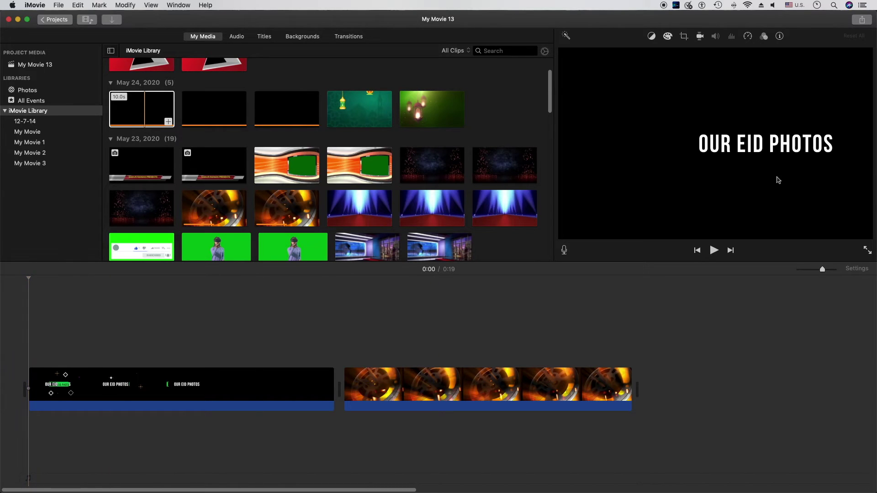
key(space)
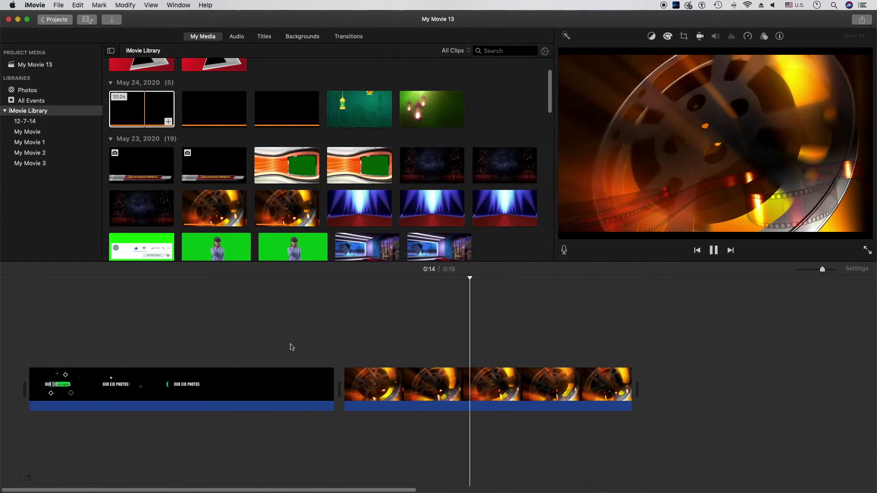
- Split the "Our Eid Photos" clip at about 0:06, just after its title animation ends
click(231, 384)
click(243, 383)
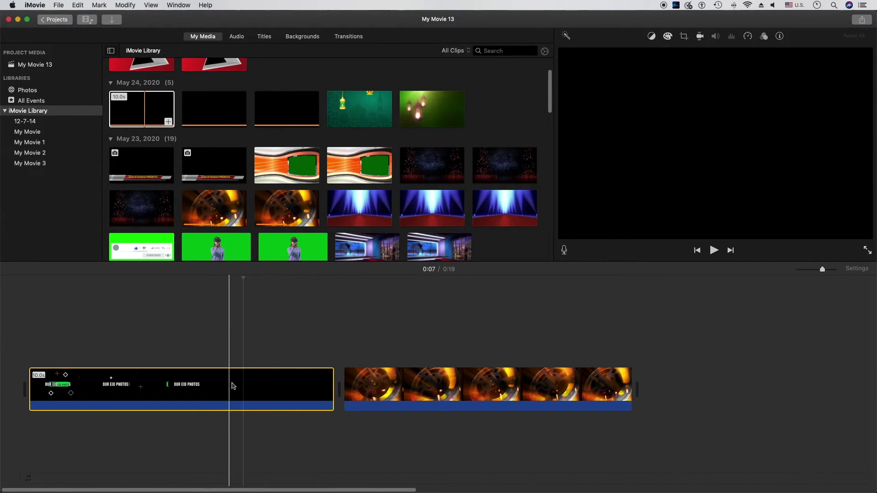
click(234, 387)
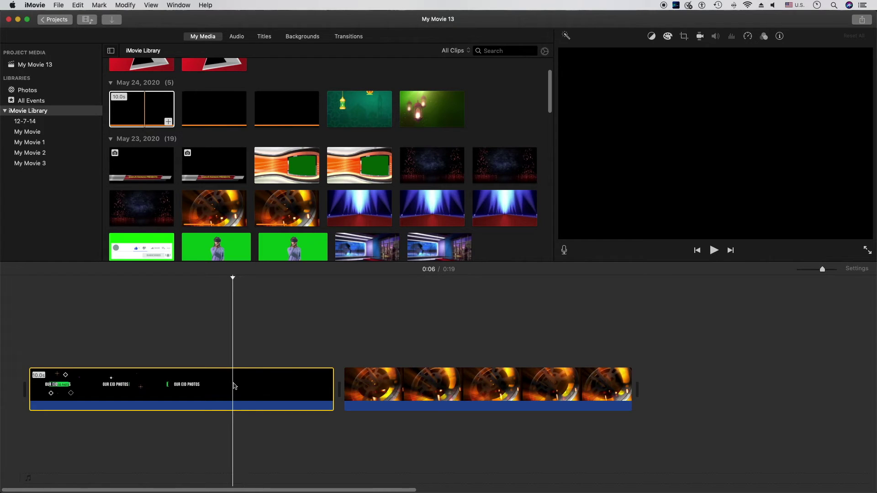
right_click(234, 386)
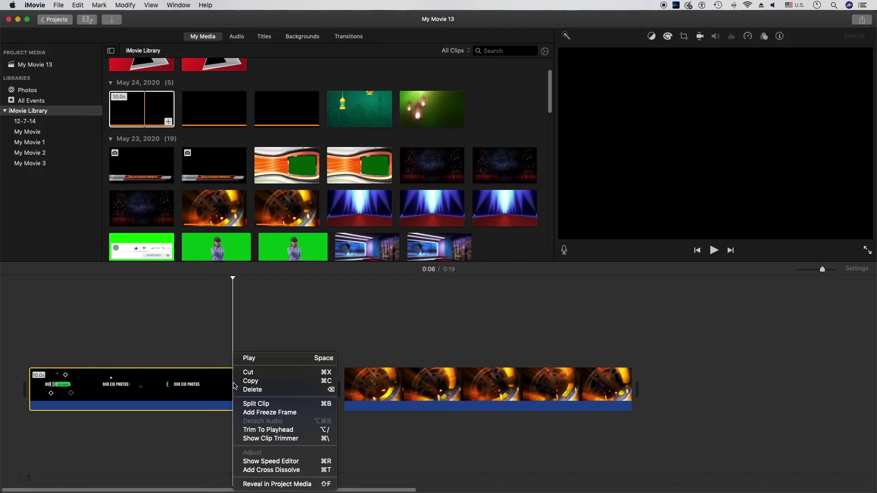
click(268, 405)
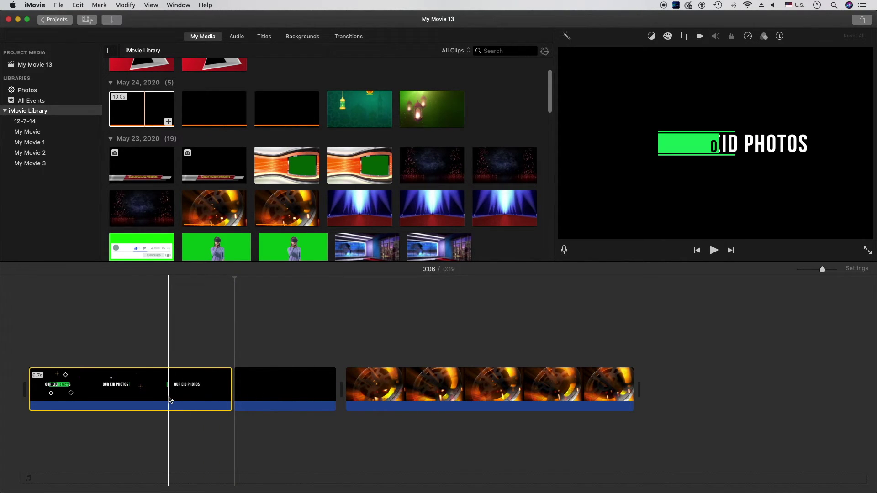
- Delete the black second part of the split "Our Eid Photos" clip
click(276, 388)
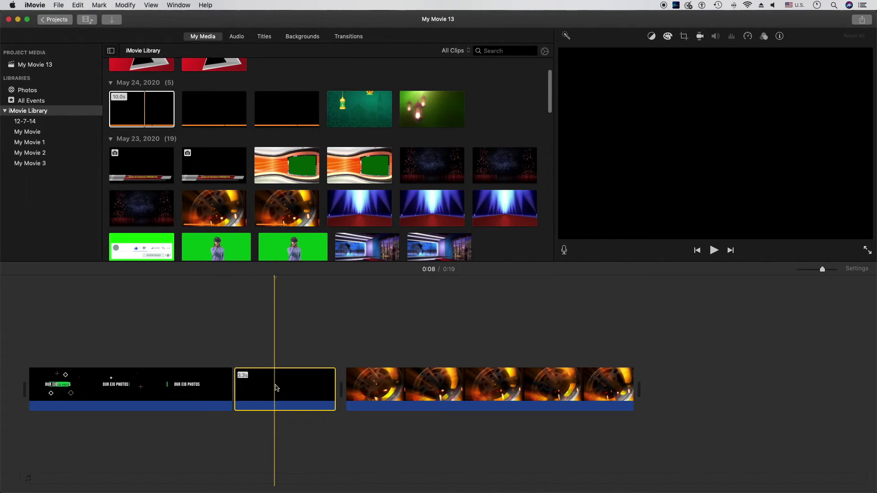
right_click(293, 391)
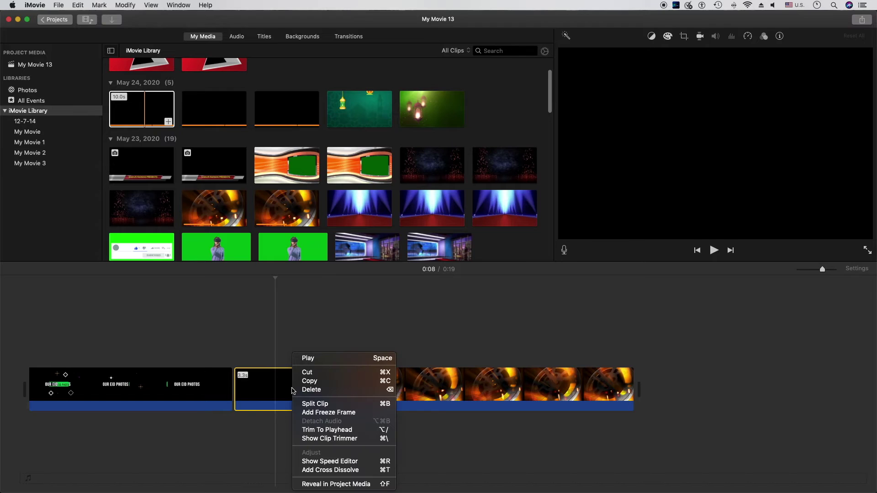
click(312, 389)
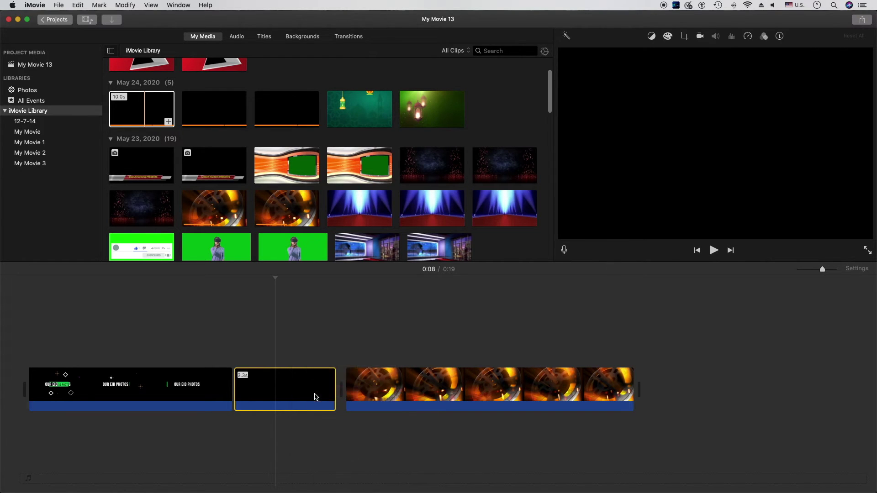
- Play the timeline from within the "Our Eid Photos" clip across the cut into the film-reel clip
click(138, 395)
key(space)
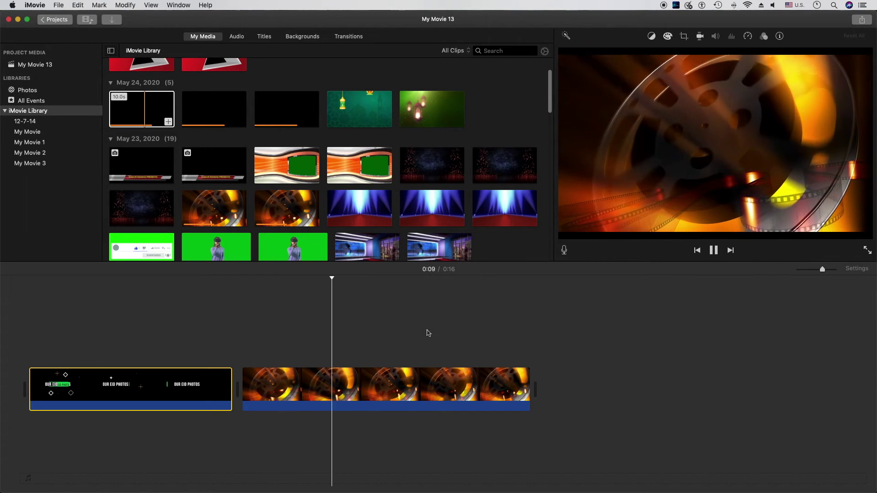
click(188, 333)
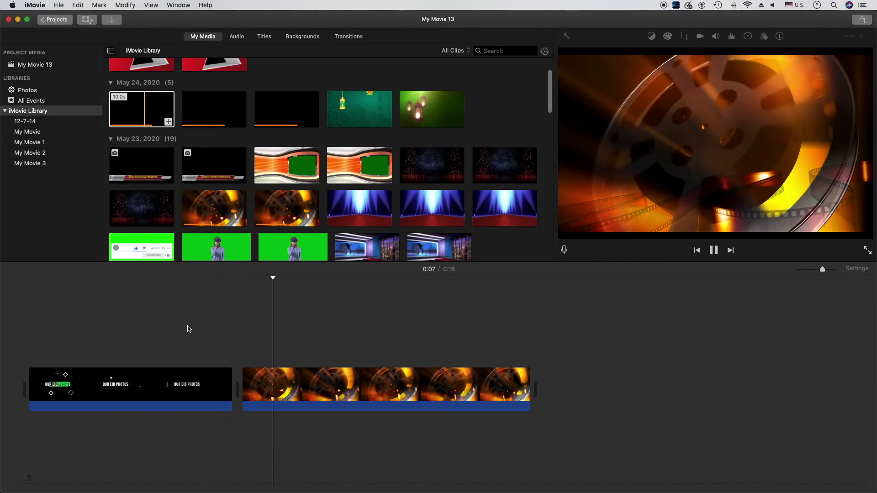
- Add the Reveal title above the film-reel clip, starting at about 0:08
click(210, 397)
click(309, 396)
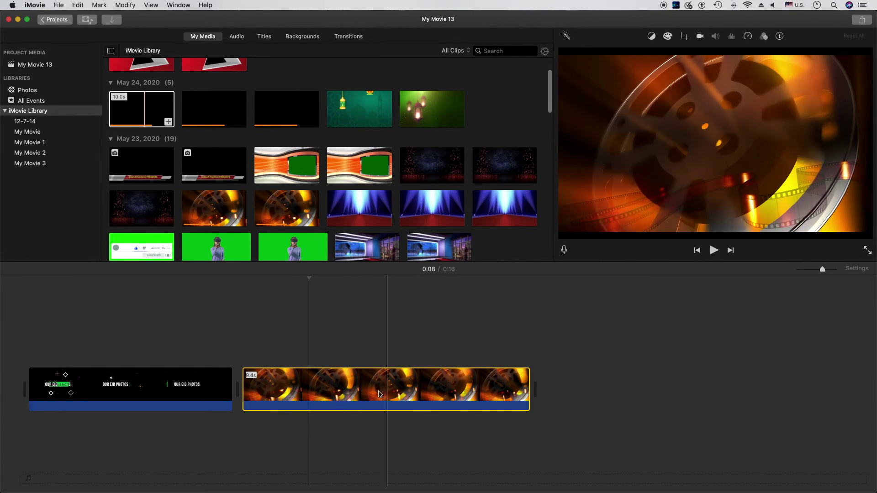
click(264, 36)
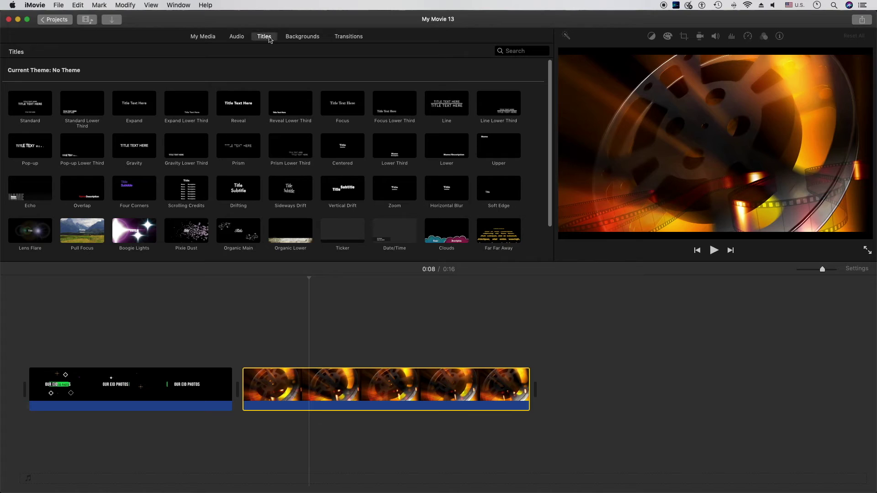
scroll(551, 196, down, 1)
scroll(553, 187, up, 1)
click(255, 112)
double_click(252, 109)
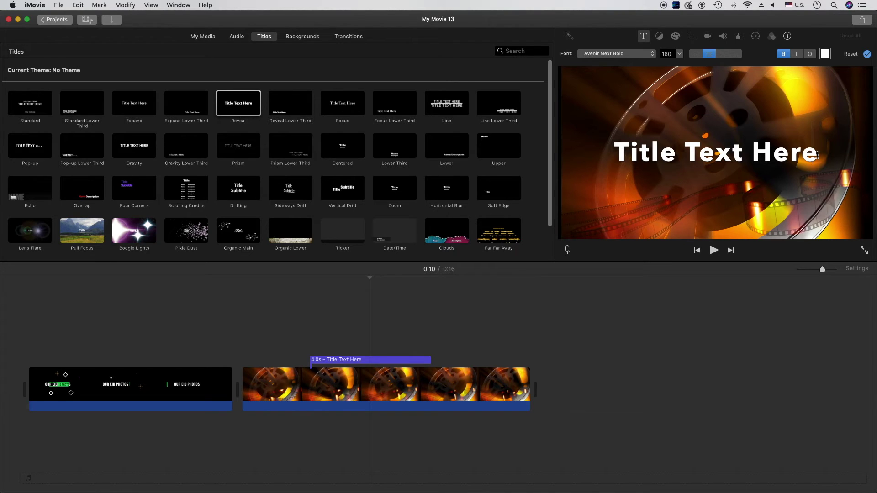
- Replace the Reveal title's placeholder text with "MY MOVIE" and apply the change
click(367, 361)
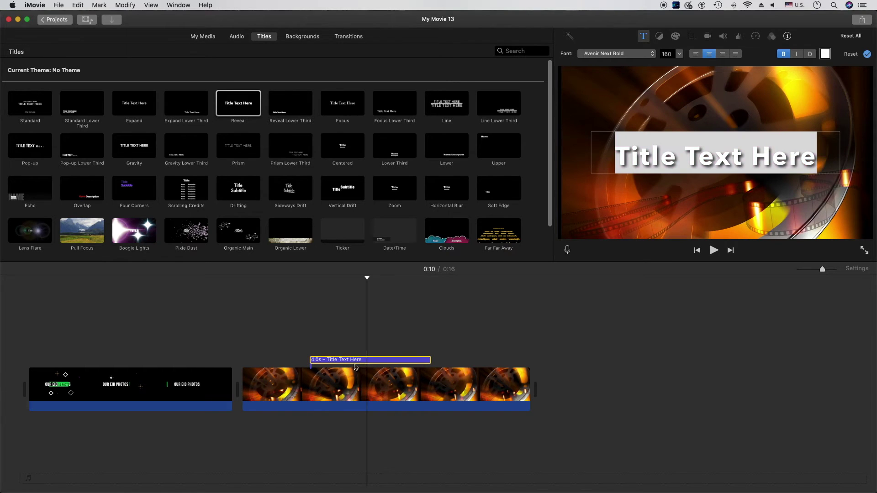
click(815, 161)
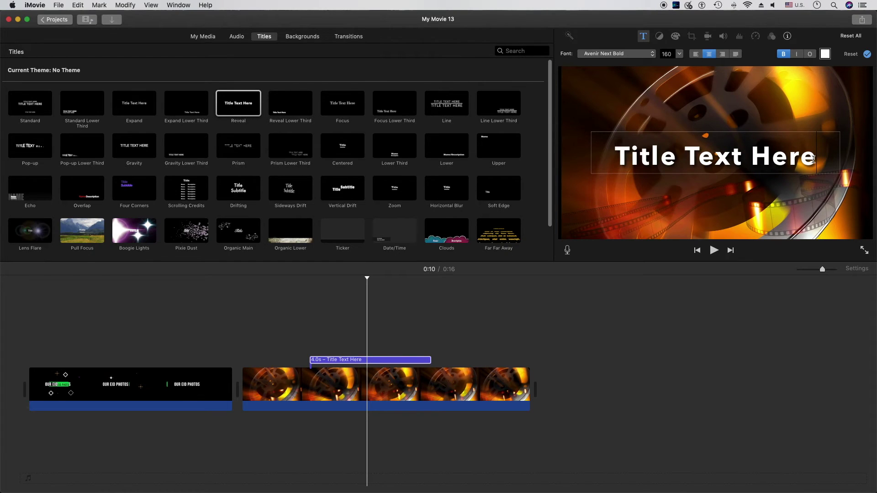
key(BackSpace)
key(BackSpace)
key(BackSpace)
key(BackSpace)
key(BackSpace)
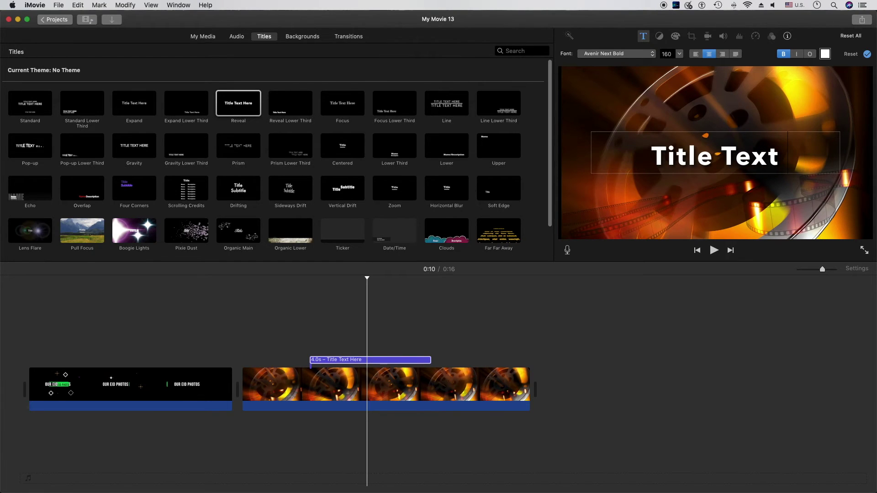
key(BackSpace)
key(BackSpace)
key(BackSpace)
key(BackSpace)
key(BackSpace)
key(BackSpace)
key(BackSpace)
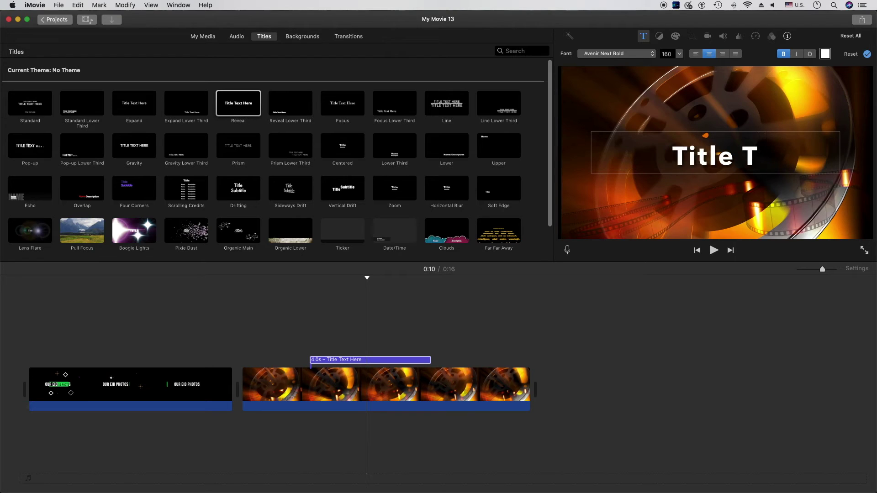
key(BackSpace)
key(BackSpace)
key(BackSpace)
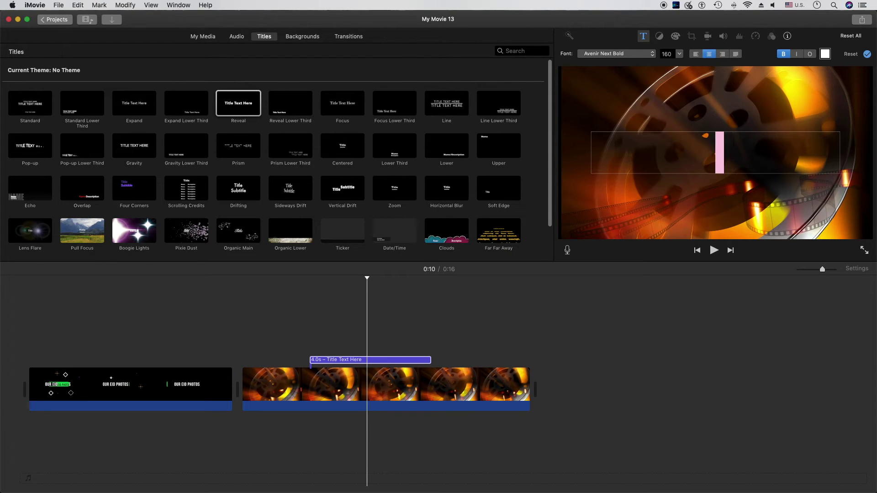
text(MY MOVIE)
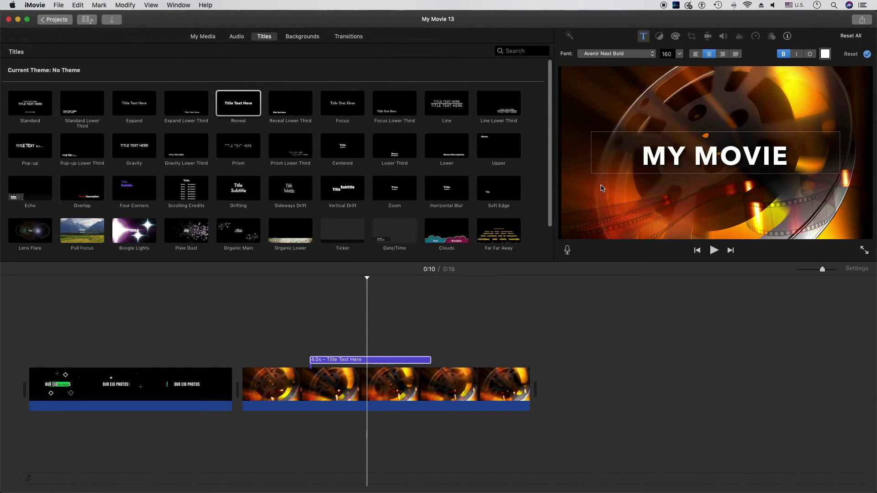
click(669, 192)
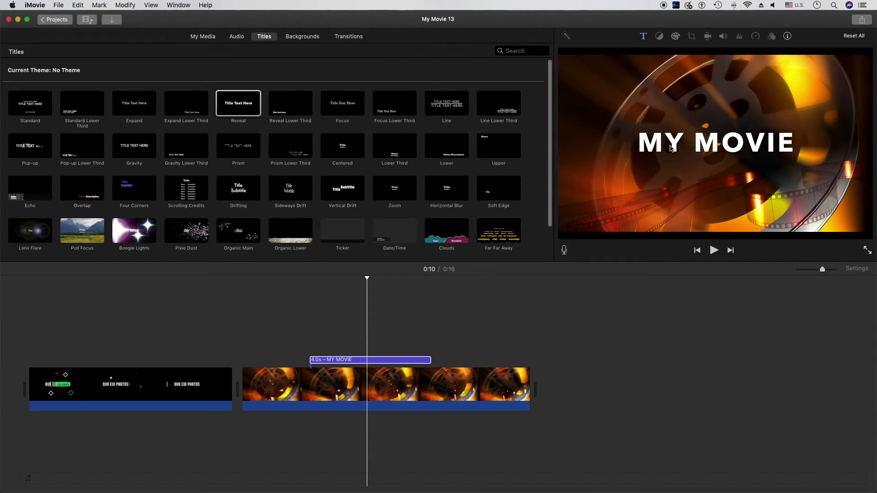
- Set the font size of the "MY MOVIE" title to 58
click(397, 360)
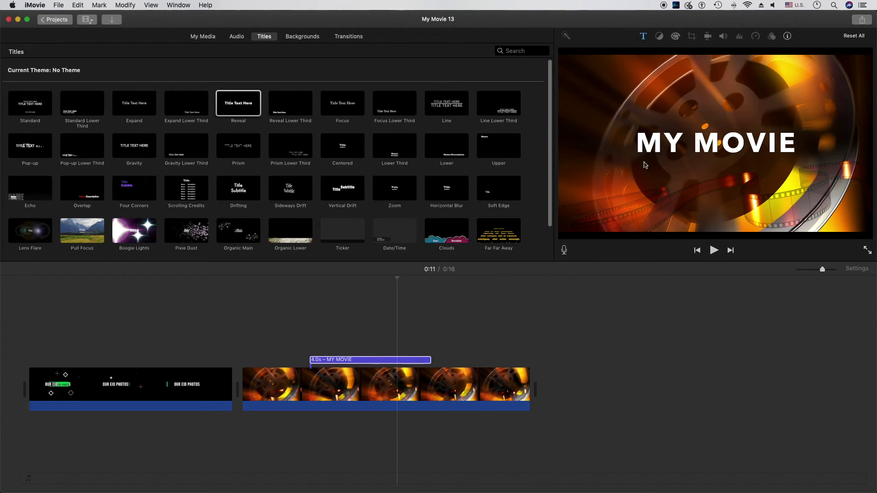
click(783, 151)
click(801, 147)
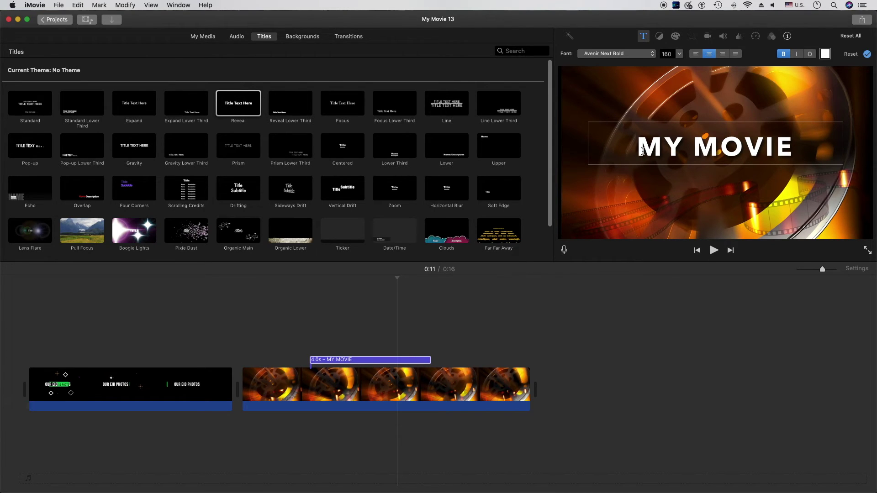
click(680, 54)
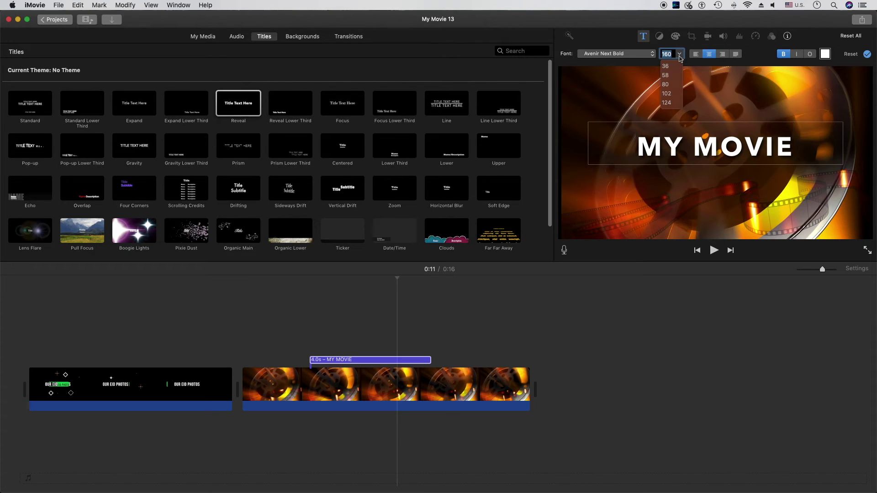
click(666, 76)
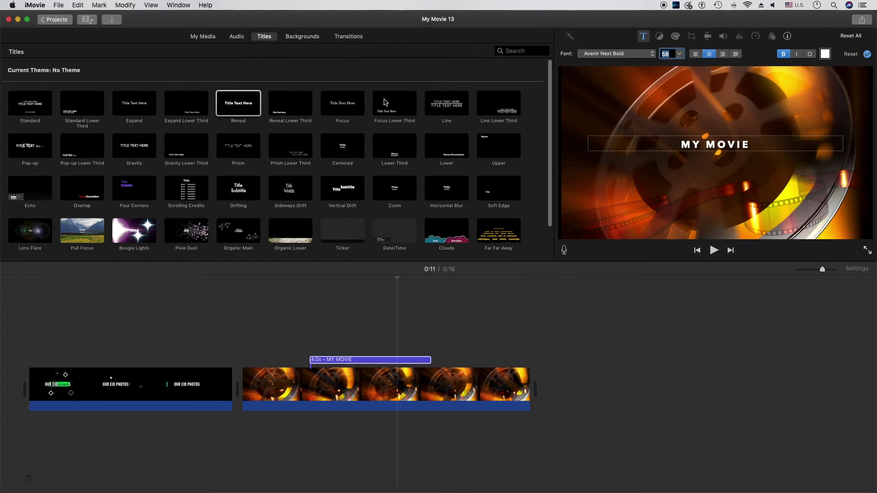
key(Return)
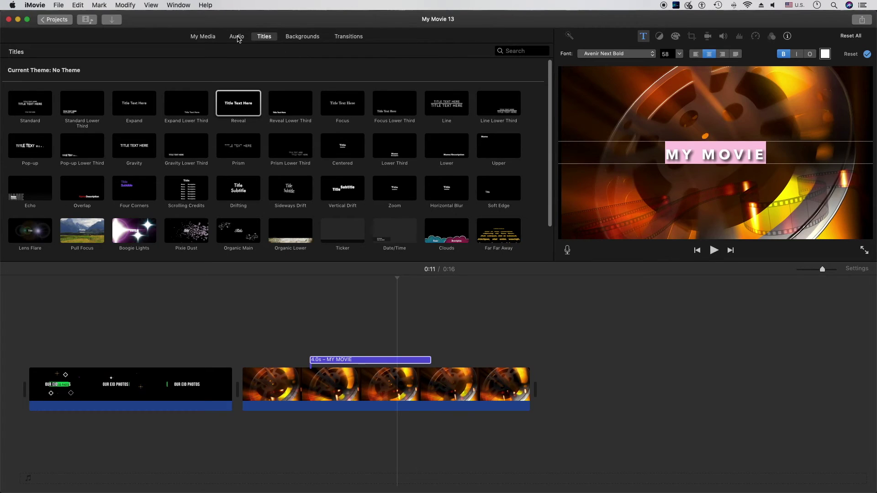
- Add the Two Seater Long jingle from the sound effects as background music and align it with the start of the movie
click(237, 37)
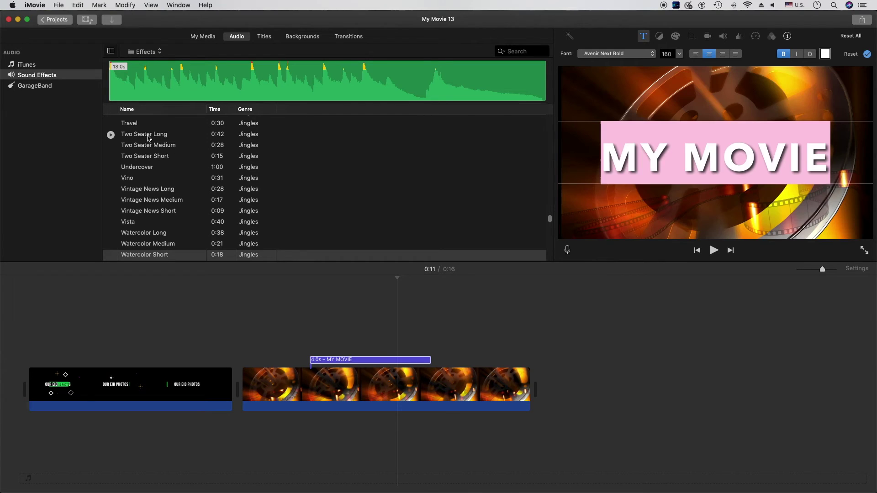
drag(136, 422, 110, 478)
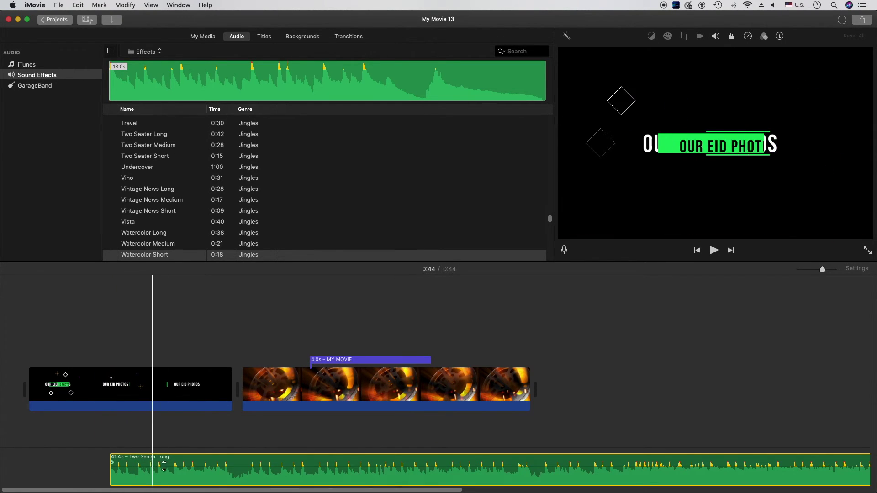
drag(192, 466, 116, 463)
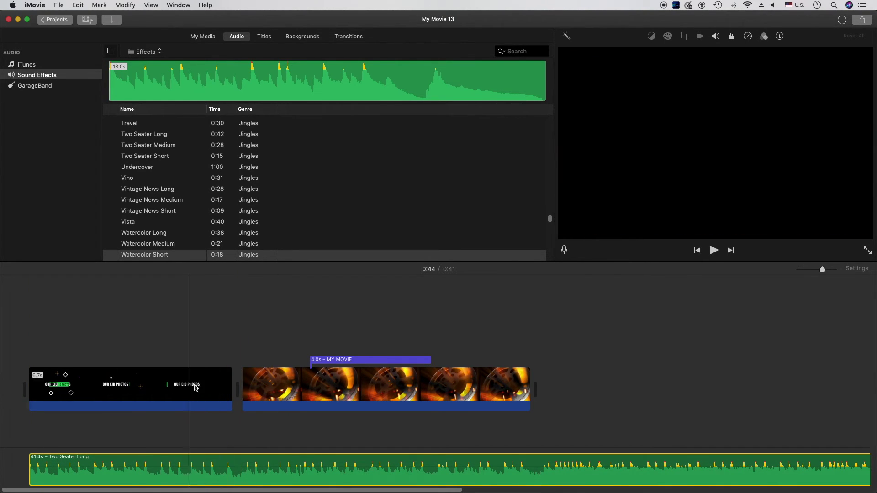
click(220, 389)
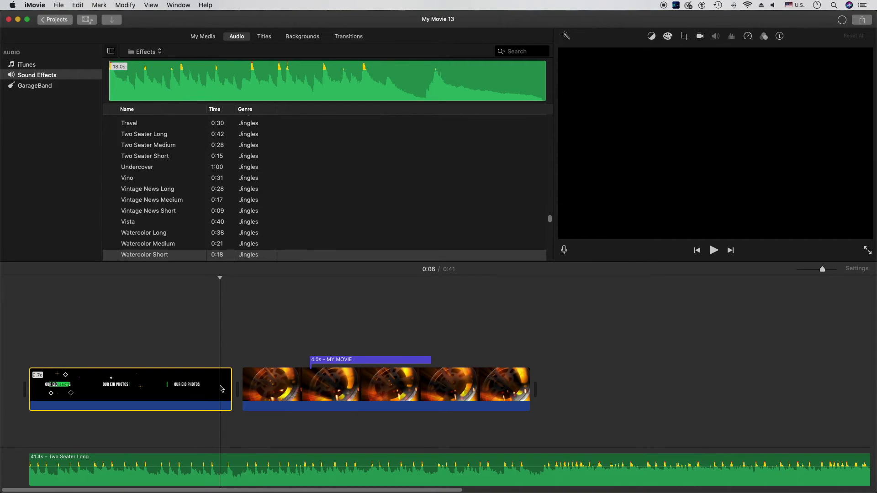
right_click(221, 389)
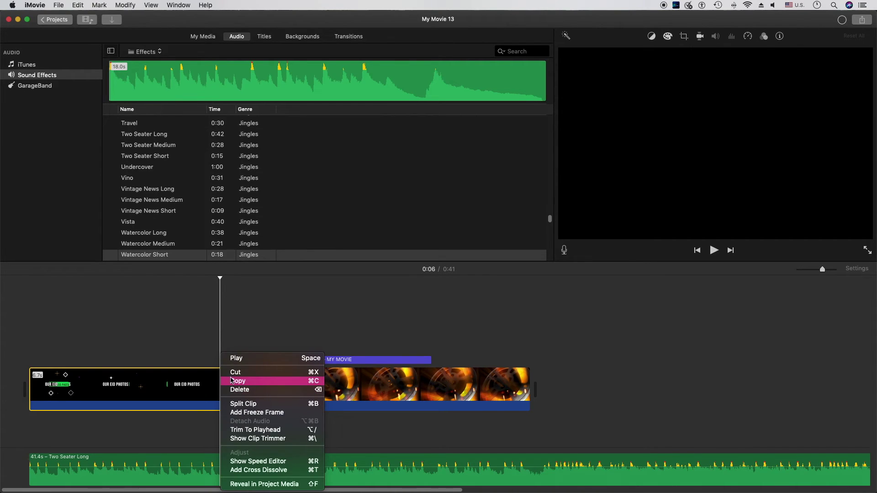
click(286, 329)
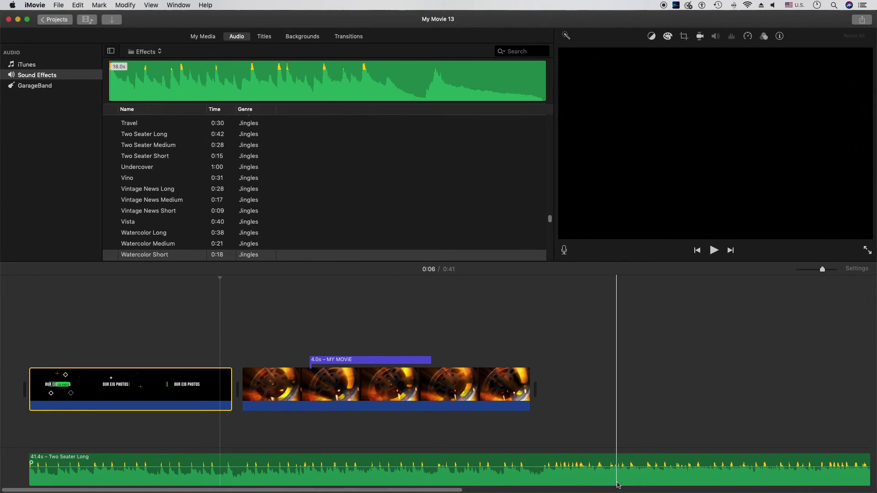
- Trim the end of the Two Seater Long background music so that the clip lasts about 6.5 s
click(869, 465)
scroll(869, 465, right, 5)
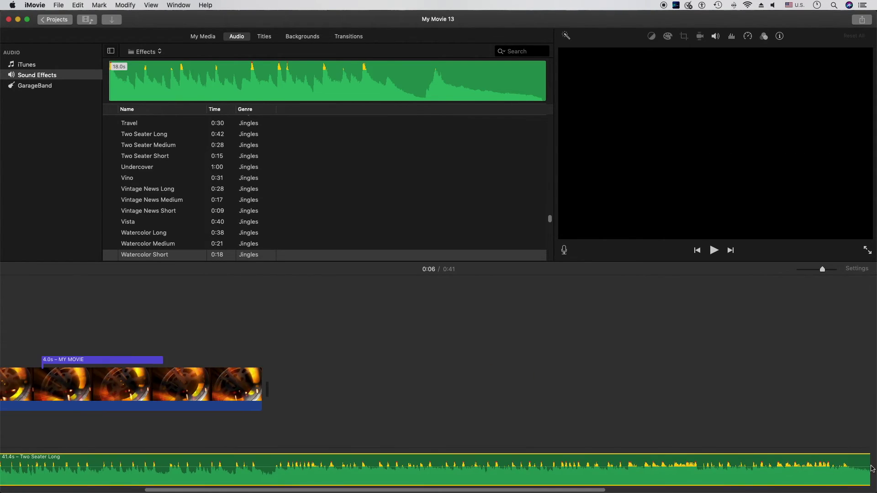
drag(869, 465, 541, 465)
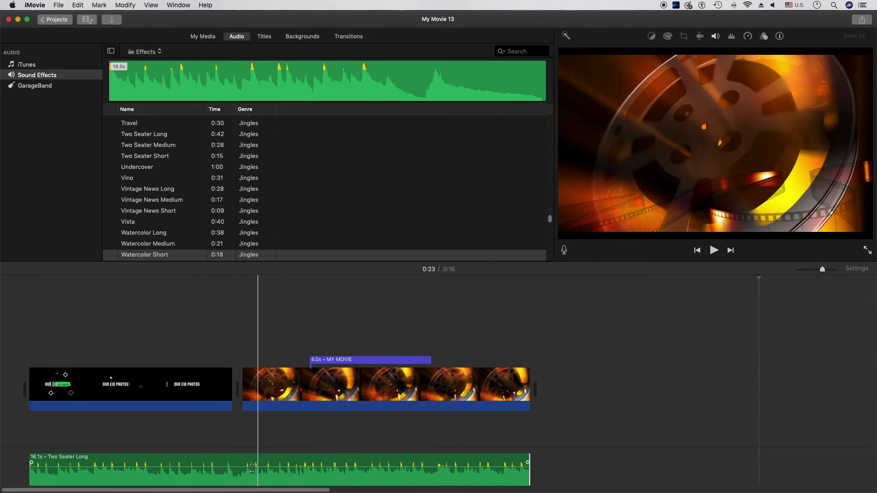
drag(529, 475, 228, 474)
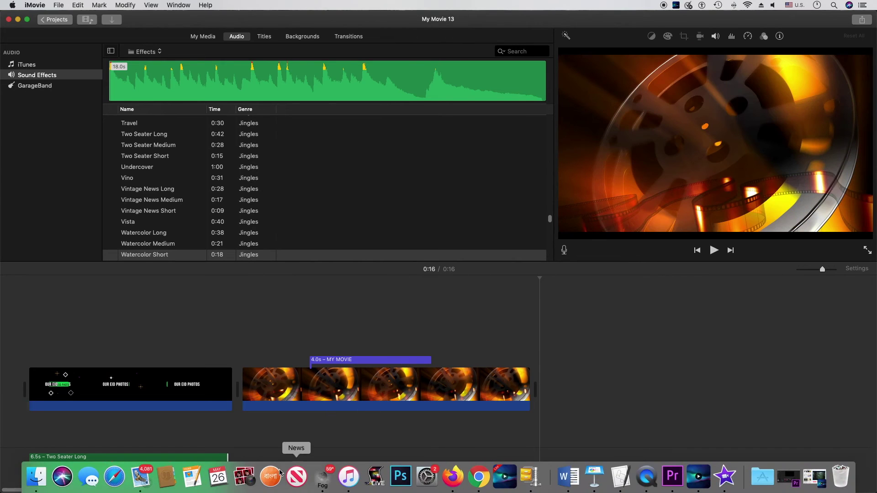
- Copy the shortened Two Seater Long music clip and paste a duplicate at 0:05 in the background music track
click(204, 465)
right_click(205, 465)
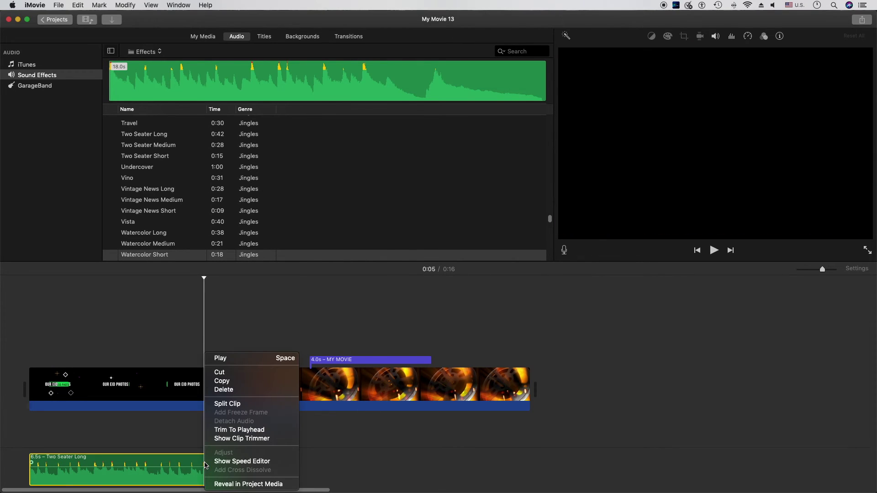
click(228, 381)
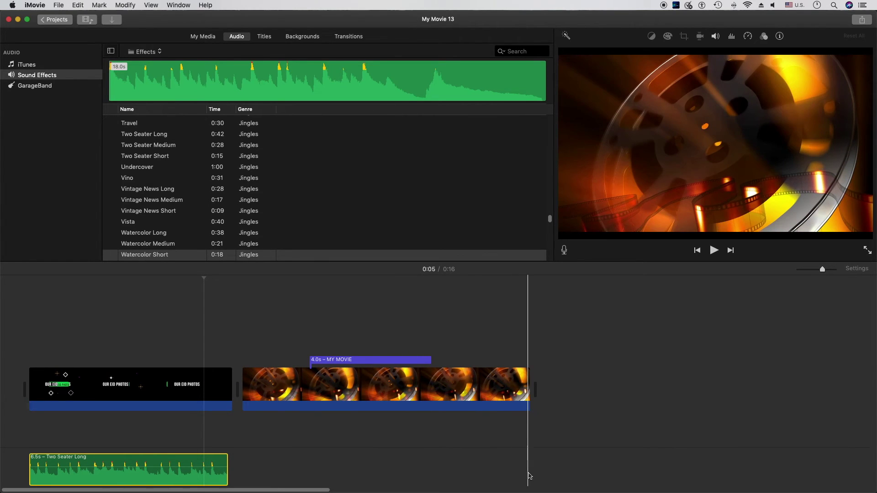
click(59, 5)
mouse_move(76, 5)
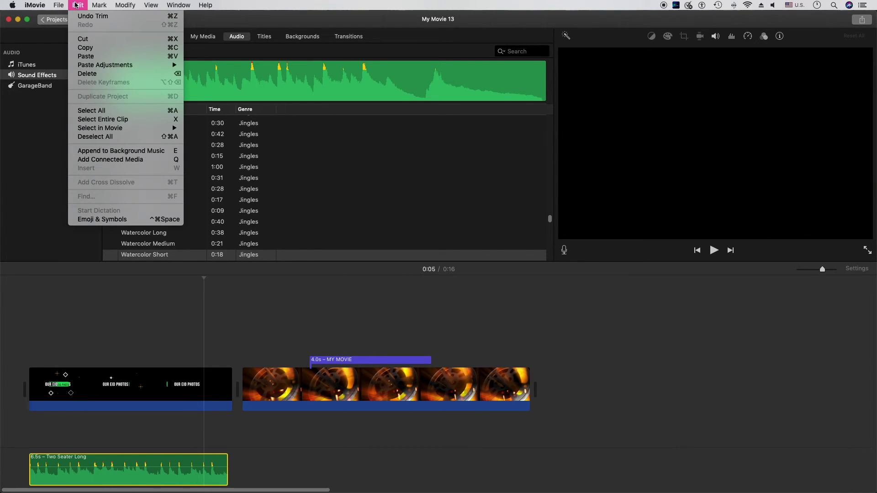
click(91, 56)
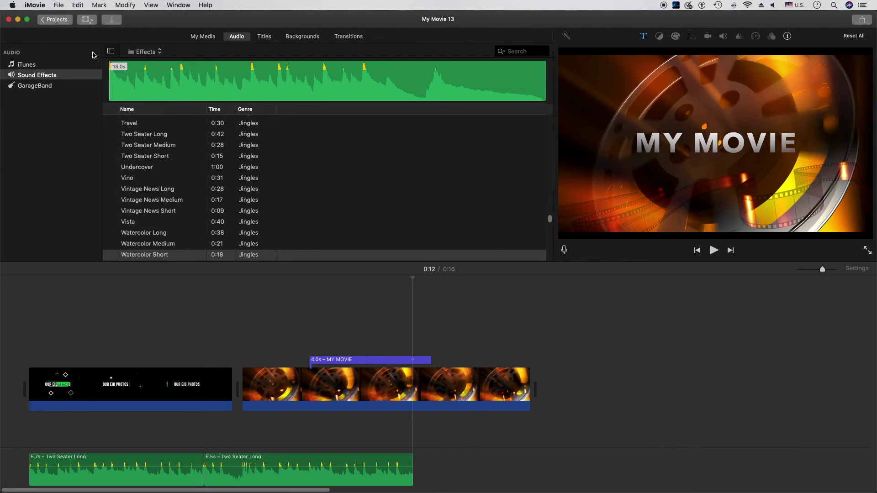
- Move the pasted music clip beneath the film-reel clip and trim its end to the film-reel clip's end, about 5.6 s long
drag(296, 473, 447, 468)
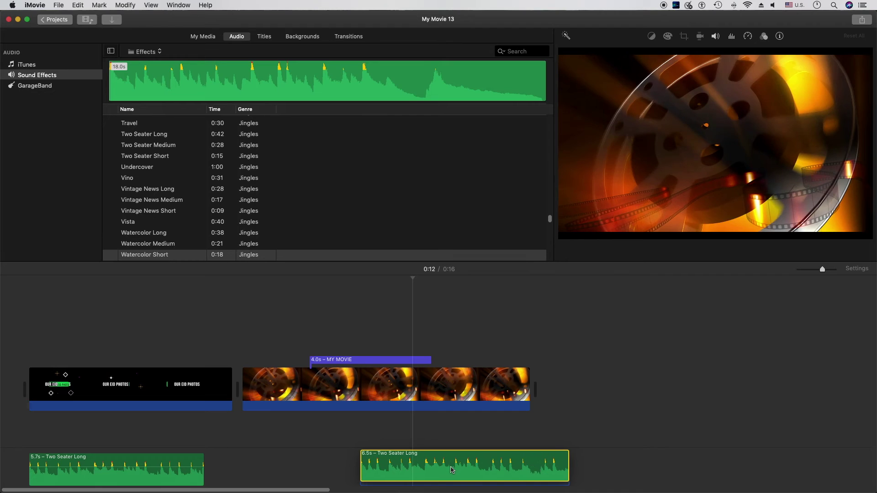
click(447, 466)
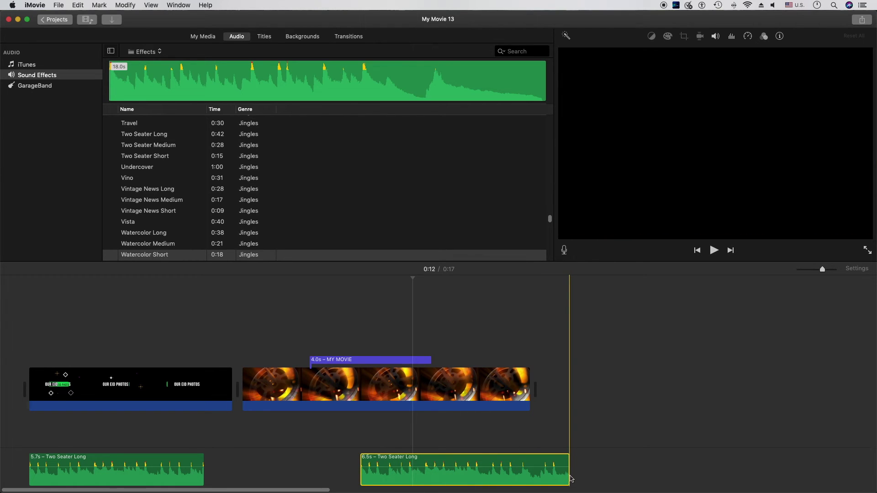
drag(569, 476, 530, 478)
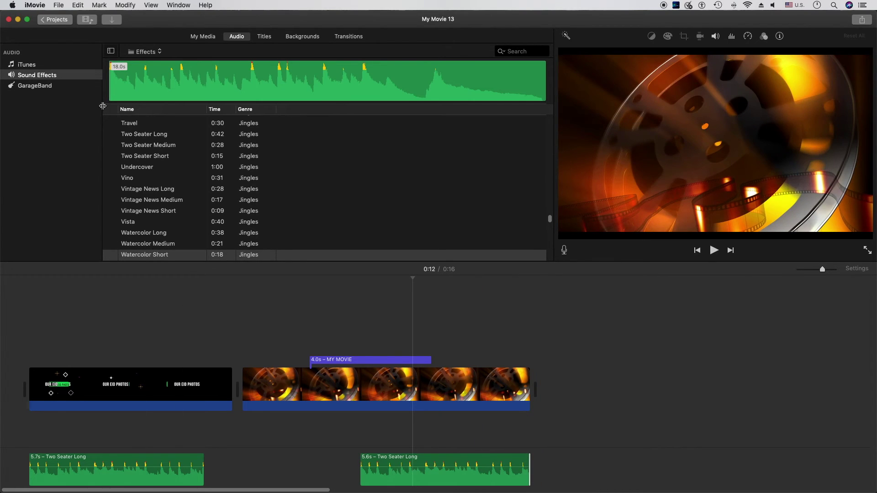
- Add the Red background as a clip after the film-reel clip at the end of the timeline
click(210, 37)
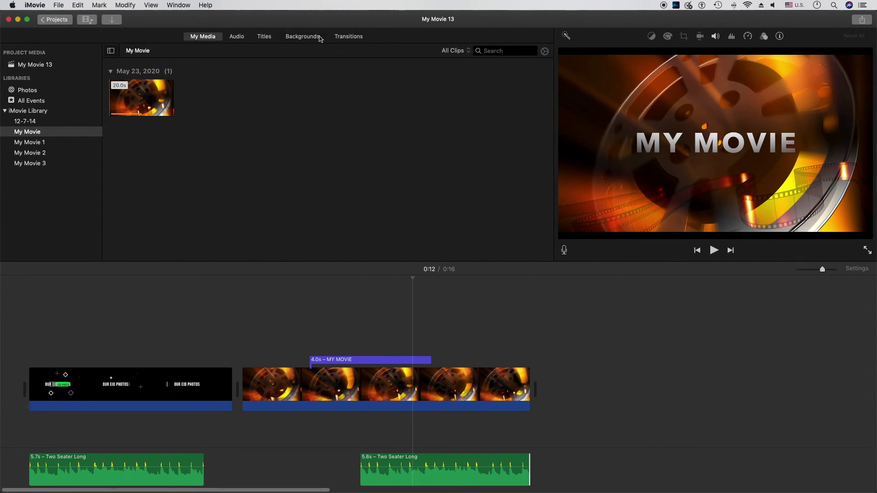
click(303, 37)
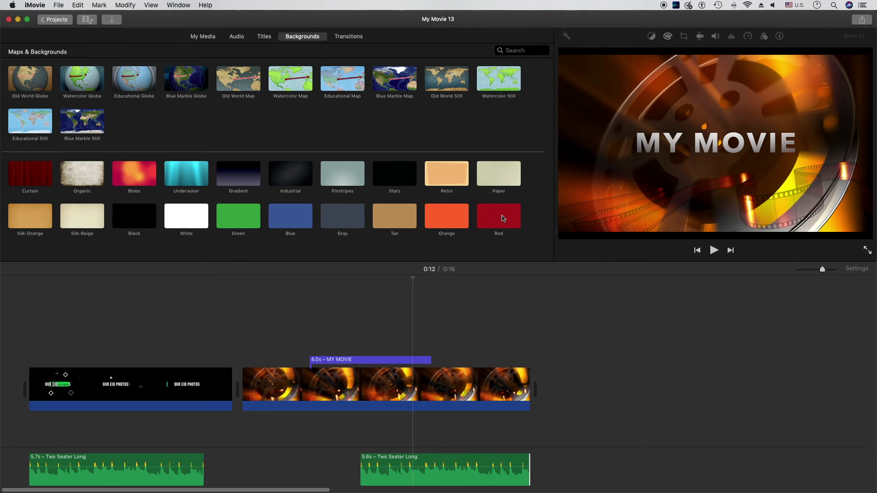
drag(493, 213, 562, 390)
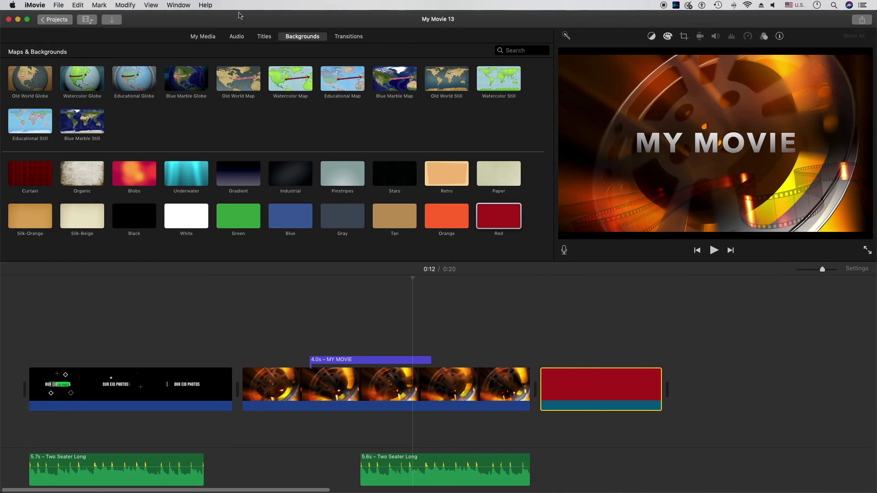
- Add the Reveal title above the red background clip, starting near the clip's beginning
click(263, 37)
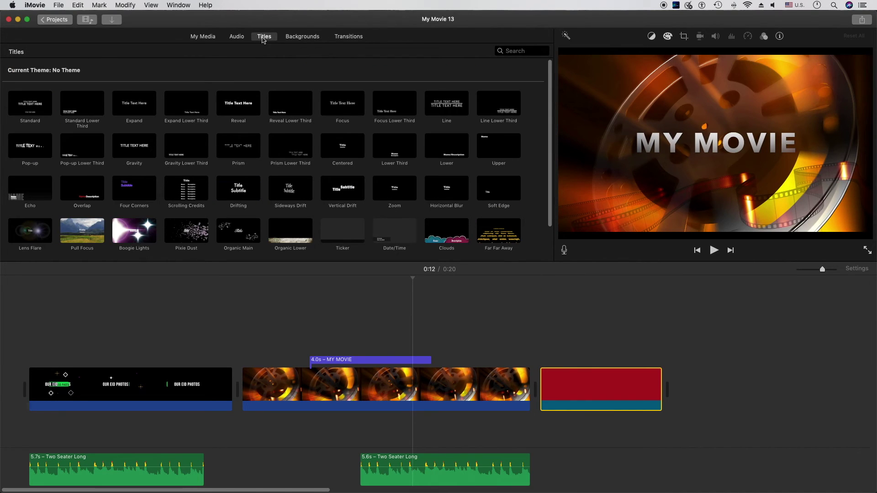
click(245, 101)
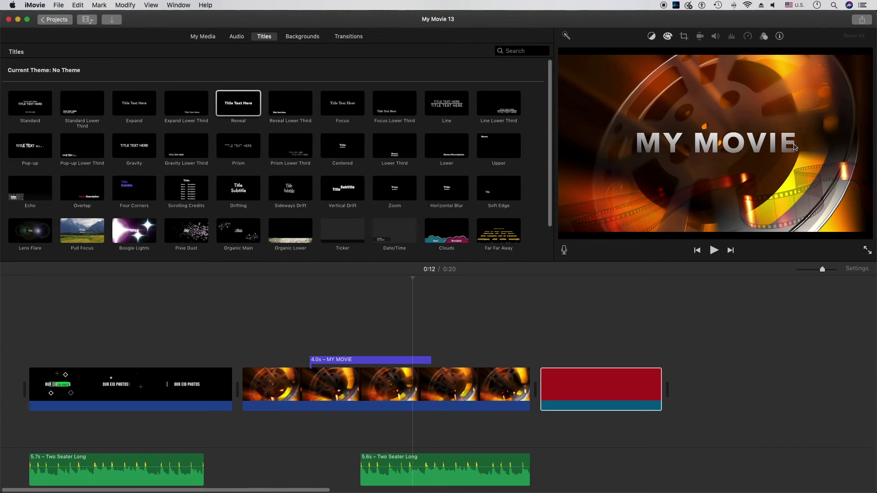
click(594, 400)
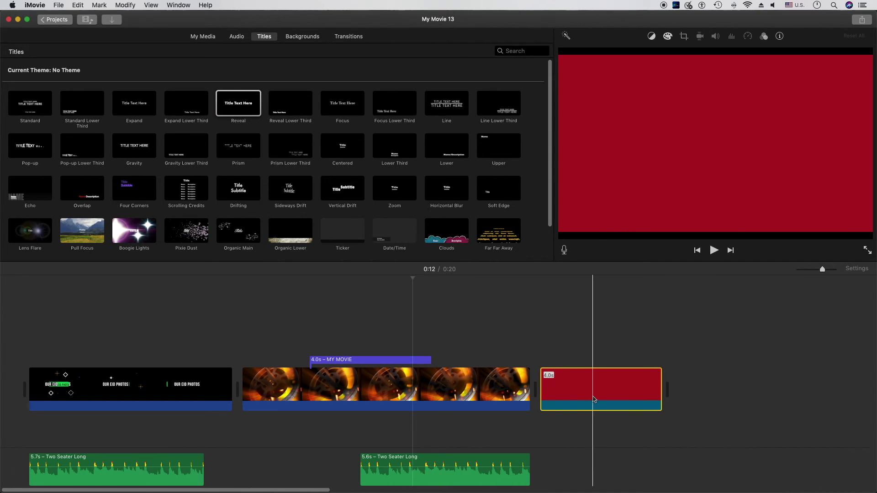
key(shift+b)
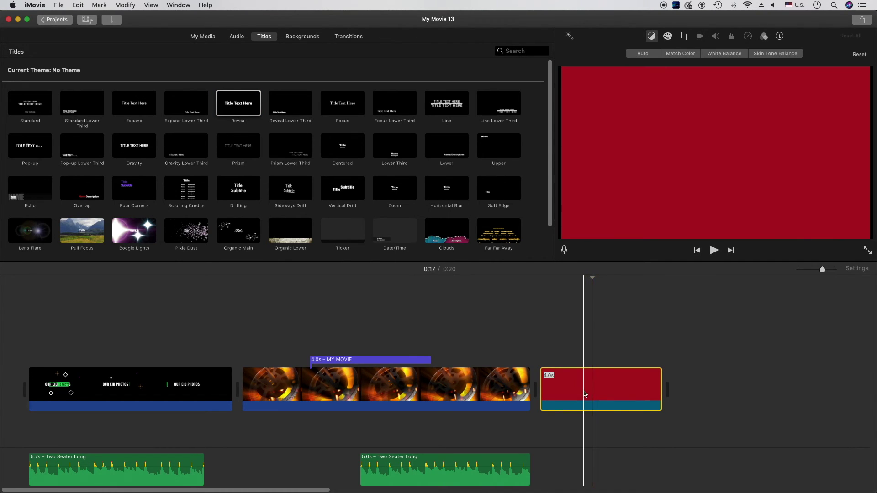
drag(251, 107, 549, 360)
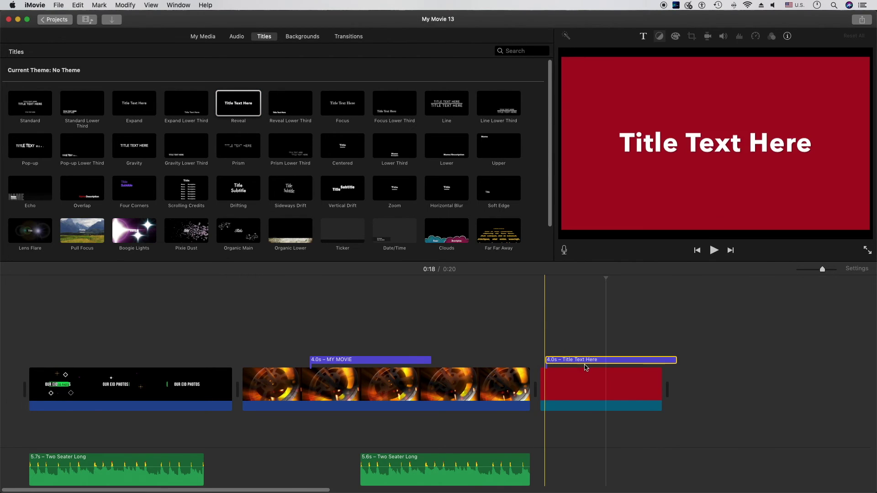
- Replace the placeholder text of the title above the red clip with "THANKS FOR WATCHING"
double_click(810, 139)
click(810, 142)
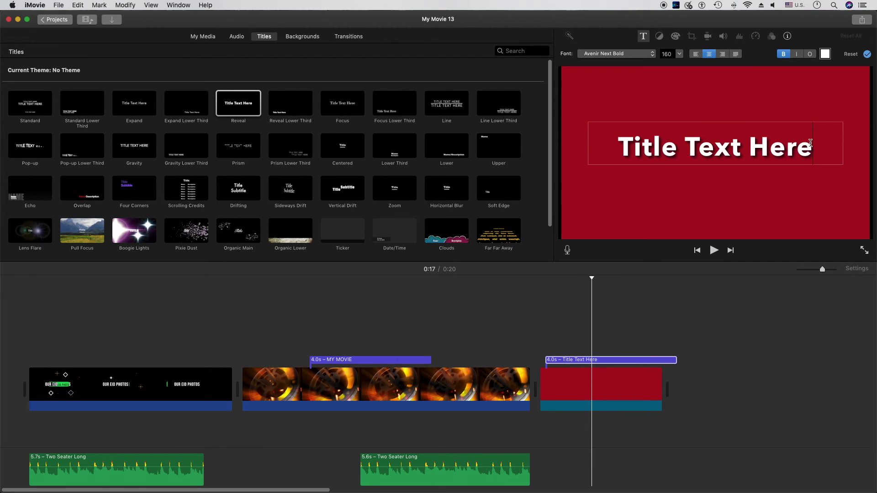
key(BackSpace)
key(BackSpace)
key(BackSpace)
key(BackSpace)
key(BackSpace)
key(BackSpace)
key(BackSpace)
key(BackSpace)
key(BackSpace)
key(BackSpace)
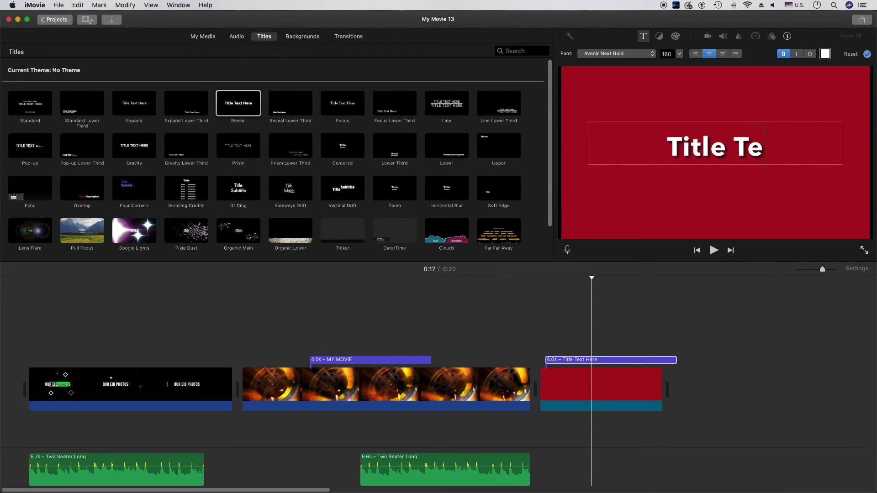
key(BackSpace)
key(BackSpace)
key(BackSpace)
key(BackSpace)
key(BackSpace)
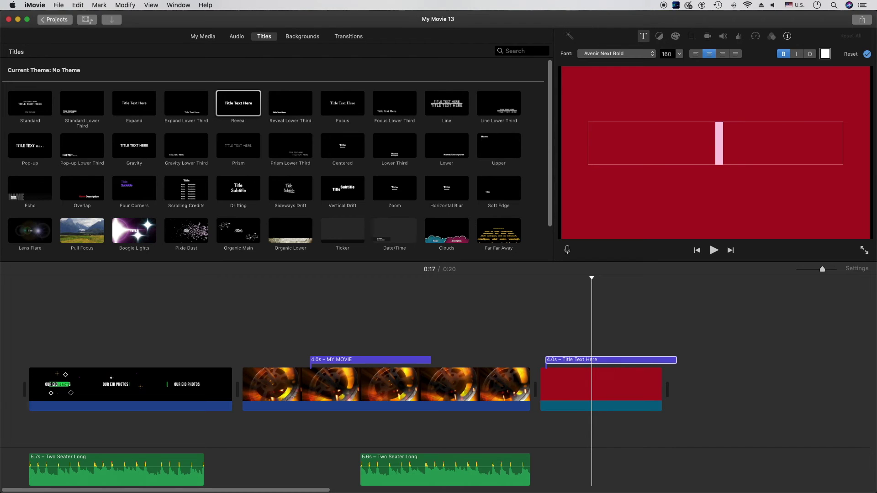
text(TH)
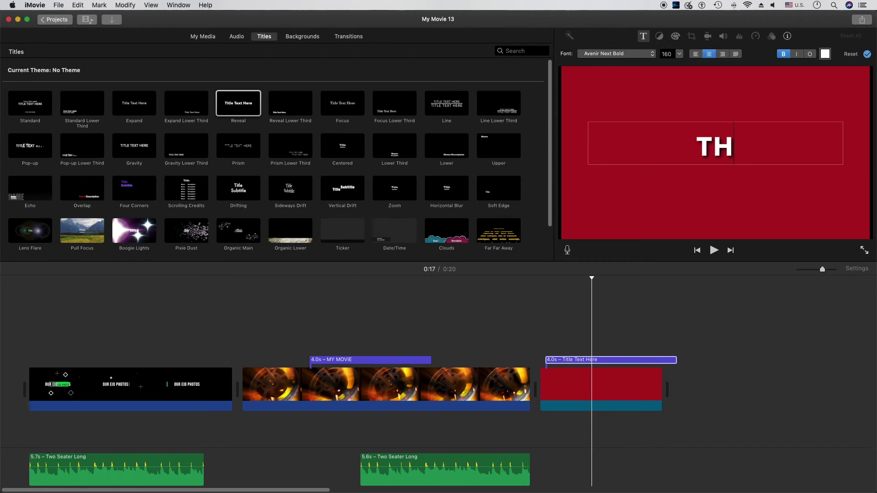
text(ANKS)
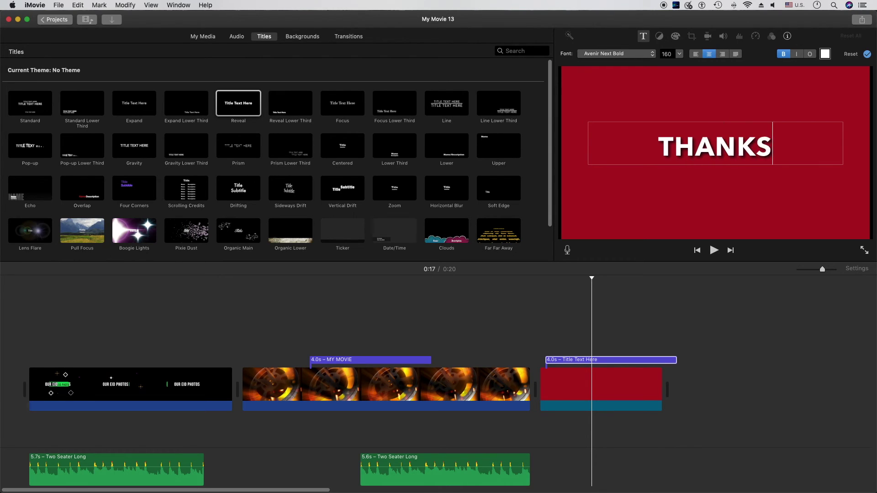
text( FO)
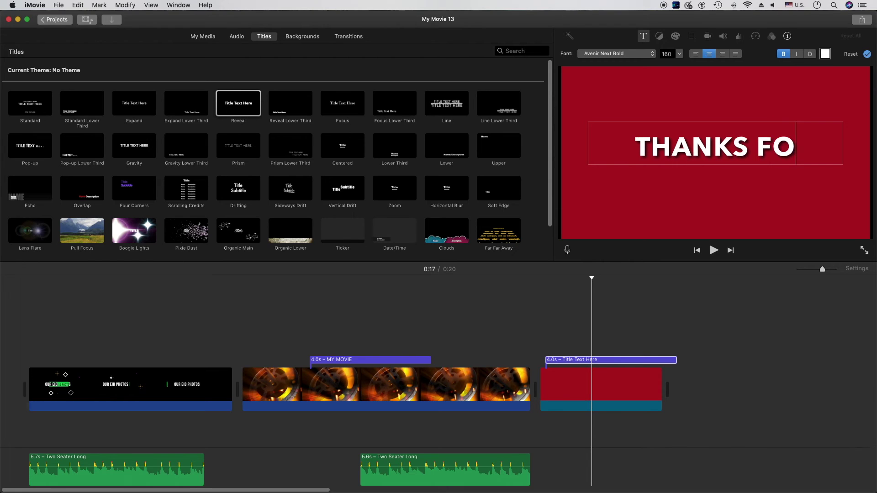
text(R WA)
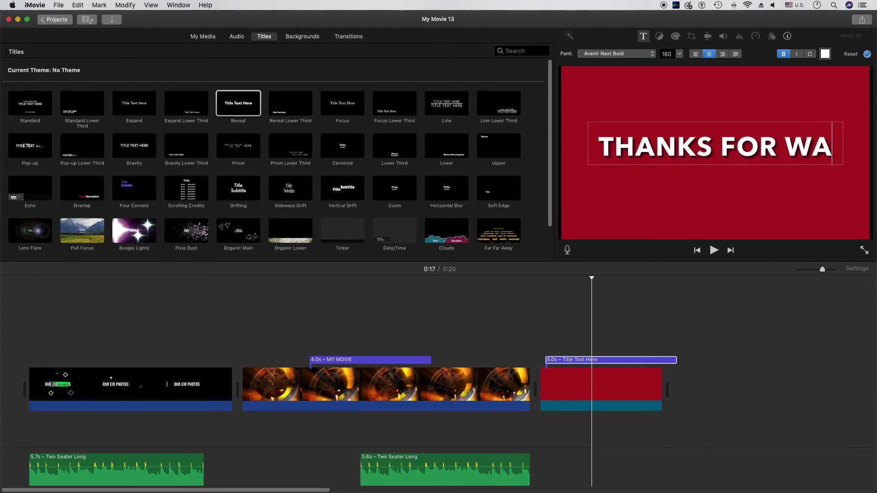
text(TC)
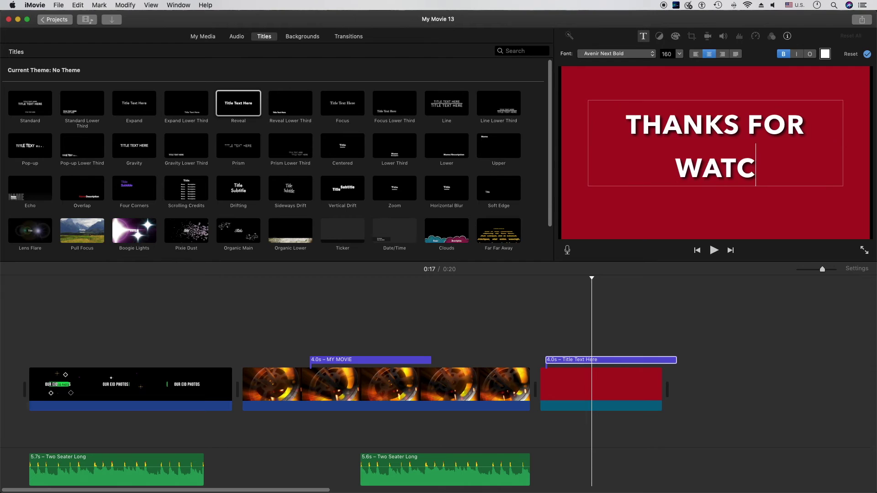
text(HING)
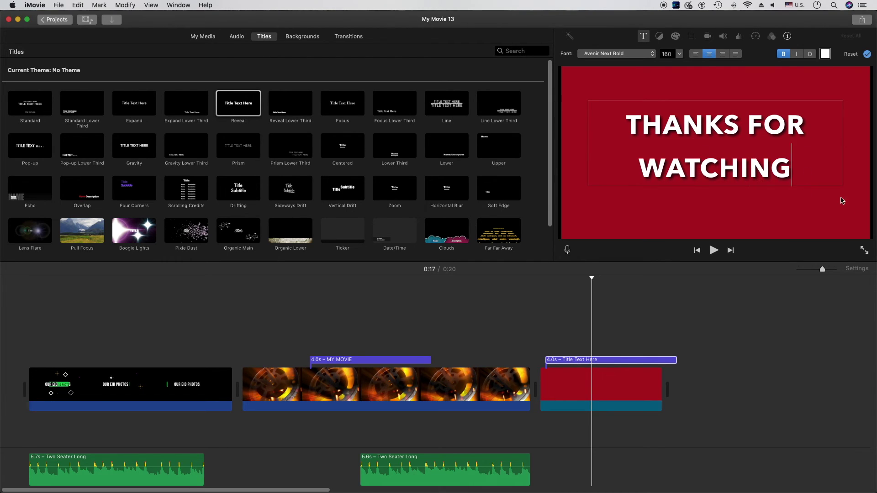
- Set the font size of the "THANKS FOR WATCHING" title to 102, after trying sizes 36 and 58
click(680, 55)
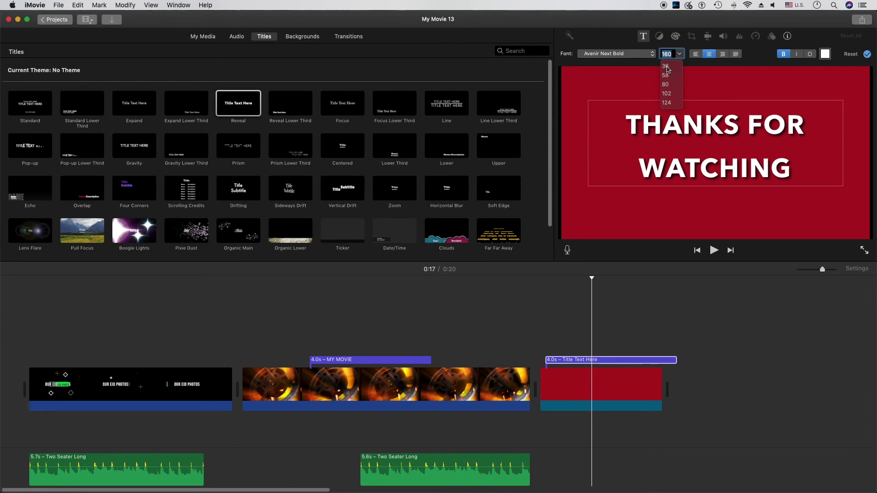
click(666, 67)
click(681, 55)
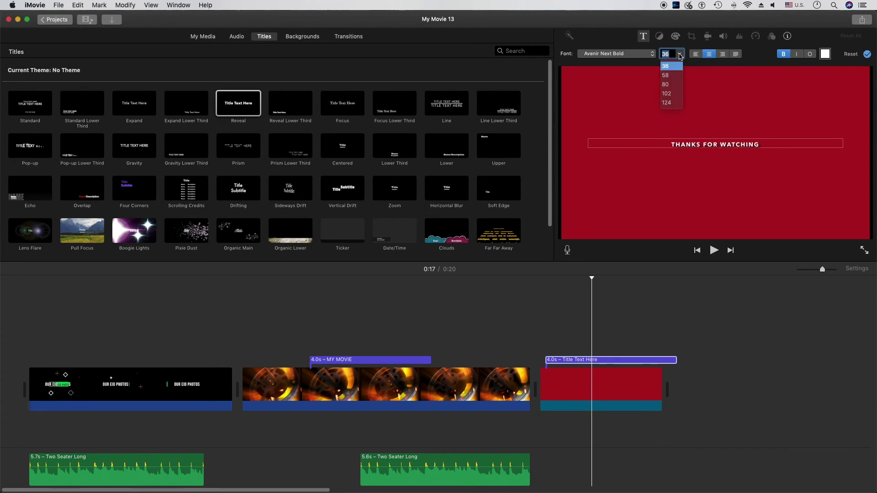
click(669, 75)
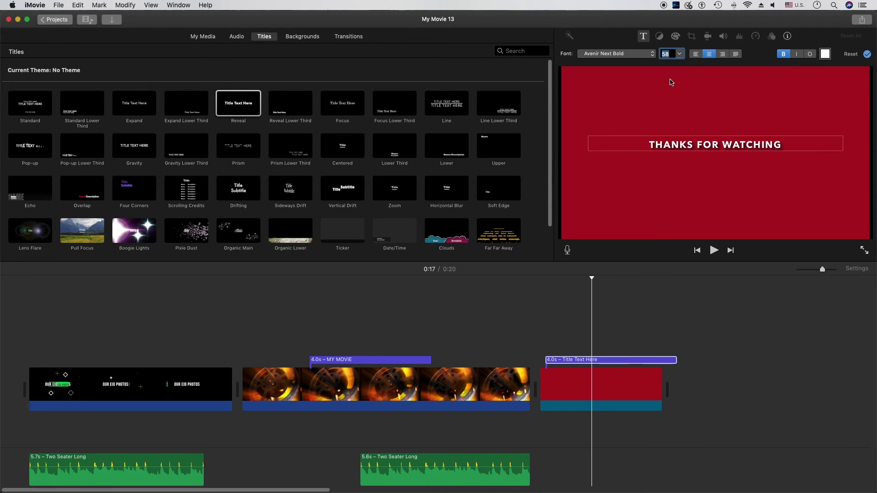
click(681, 55)
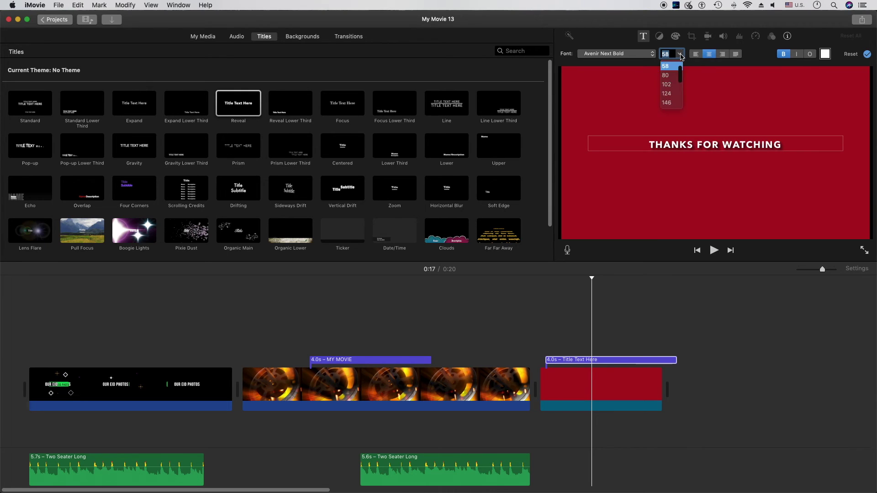
click(672, 85)
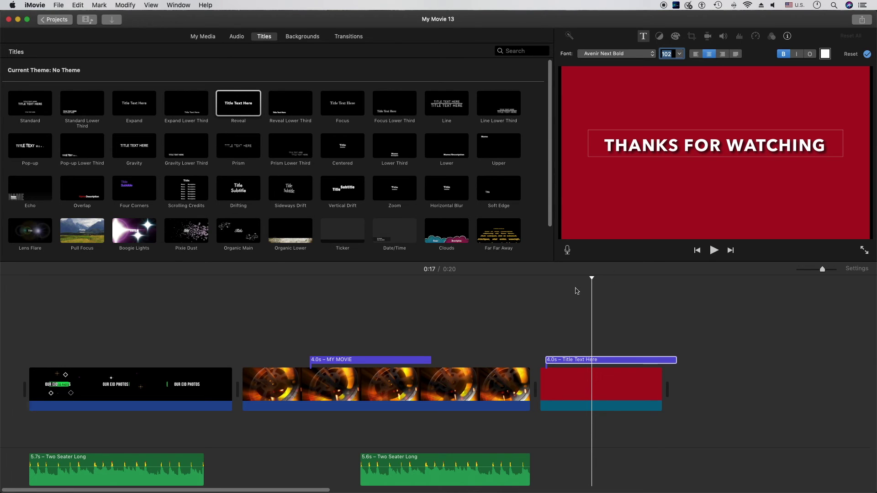
- Play the movie from its beginning in full screen to review all clips, titles and music
drag(592, 279, 36, 273)
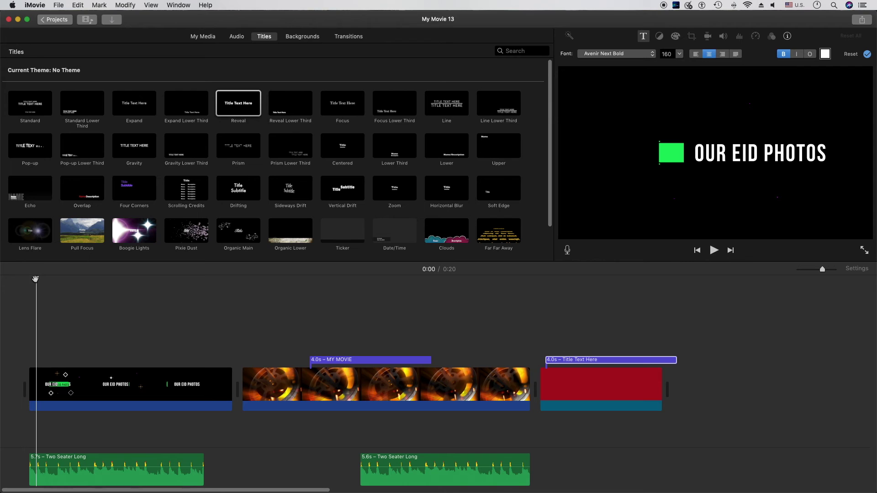
click(715, 254)
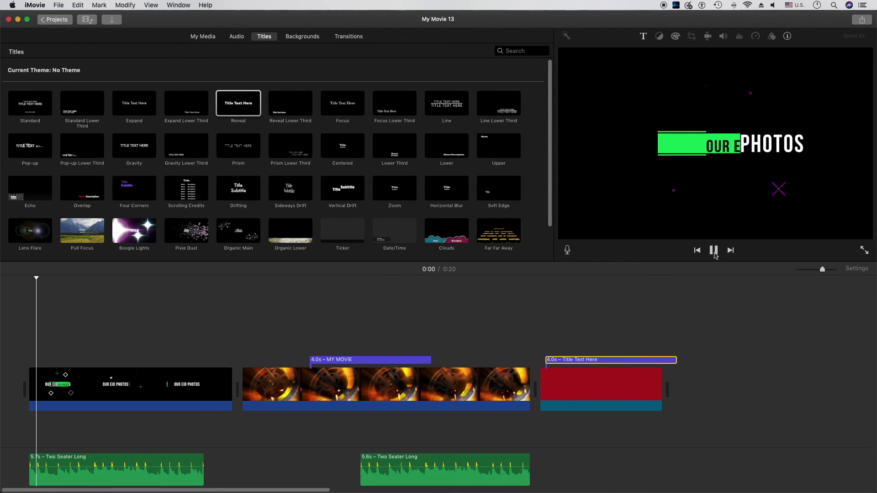
click(867, 250)
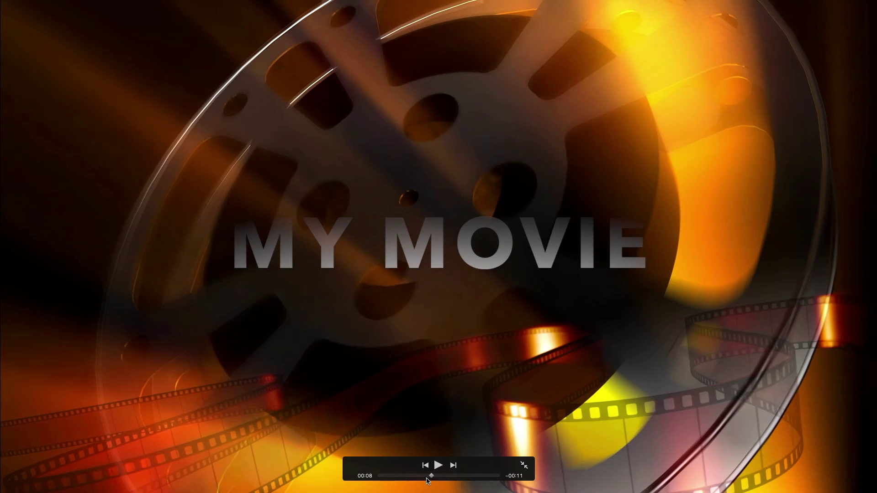
drag(448, 477, 386, 488)
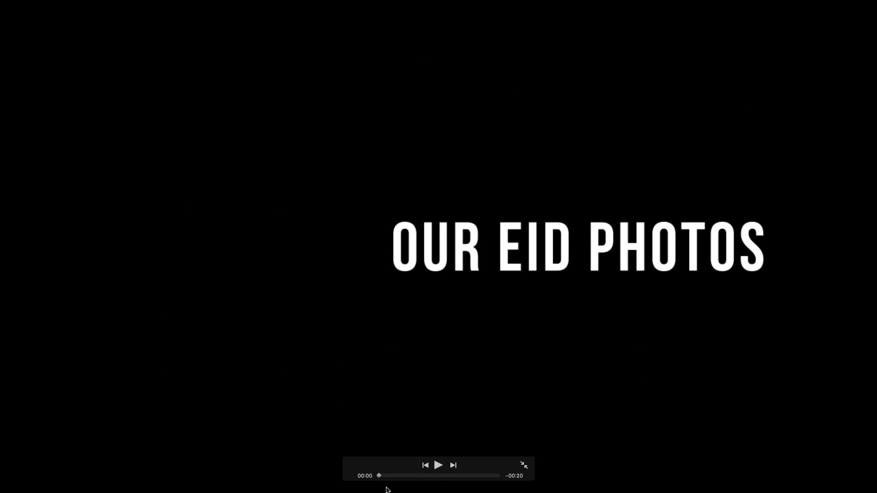
mouse_move(408, 492)
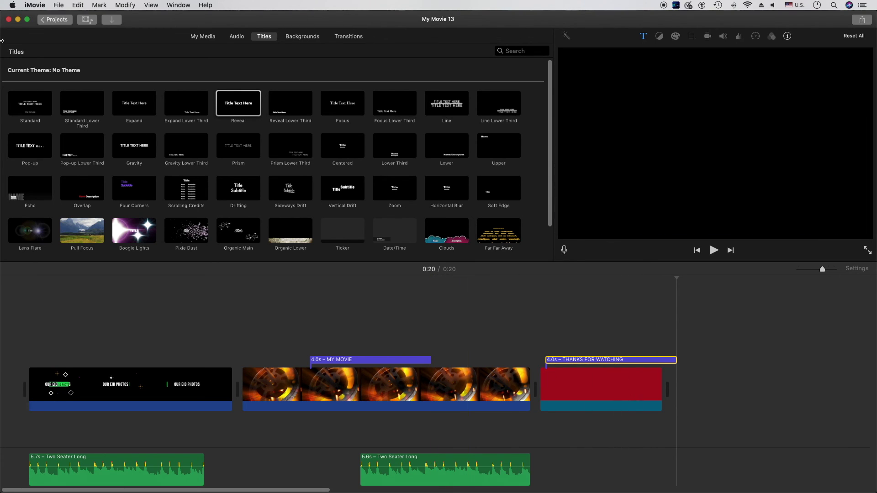
click(53, 20)
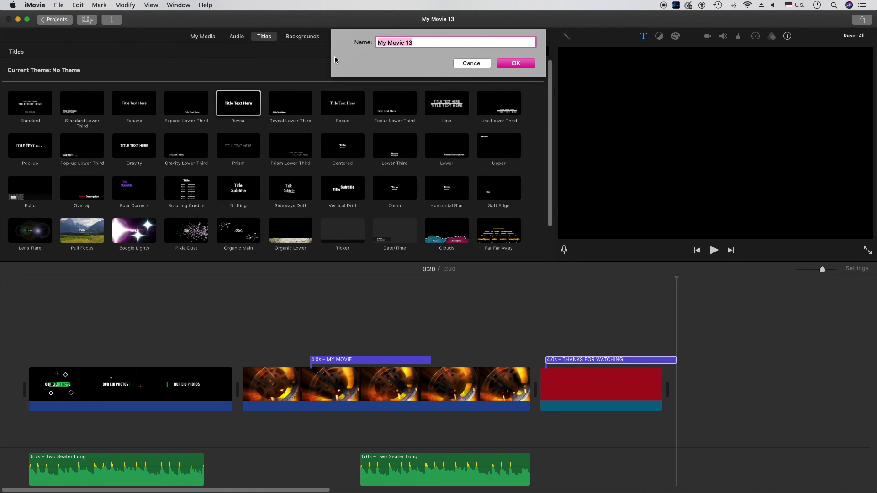
click(468, 64)
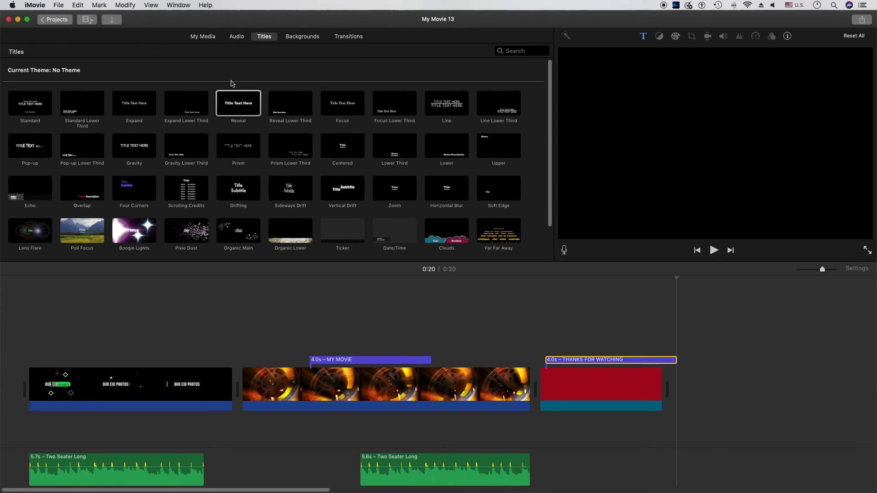
- Delete the red background clip and add the second May 25, 2020 clip from the iMovie Library after the film-reel clip
click(202, 37)
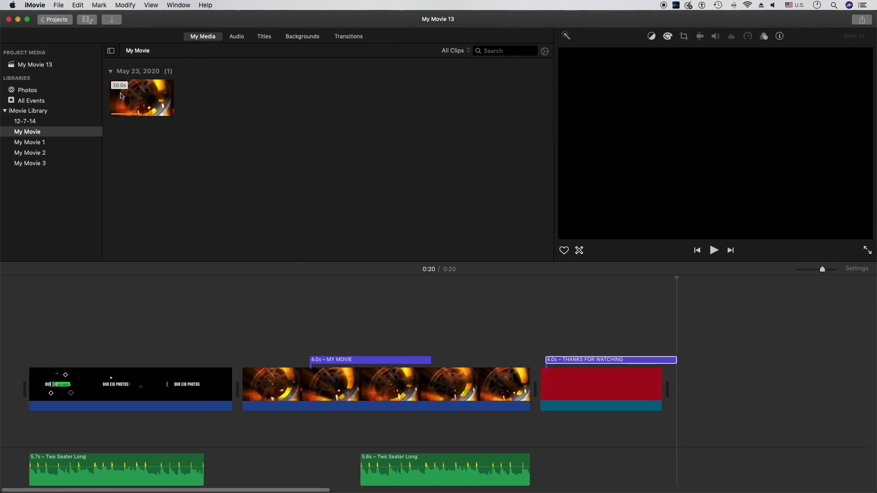
click(31, 112)
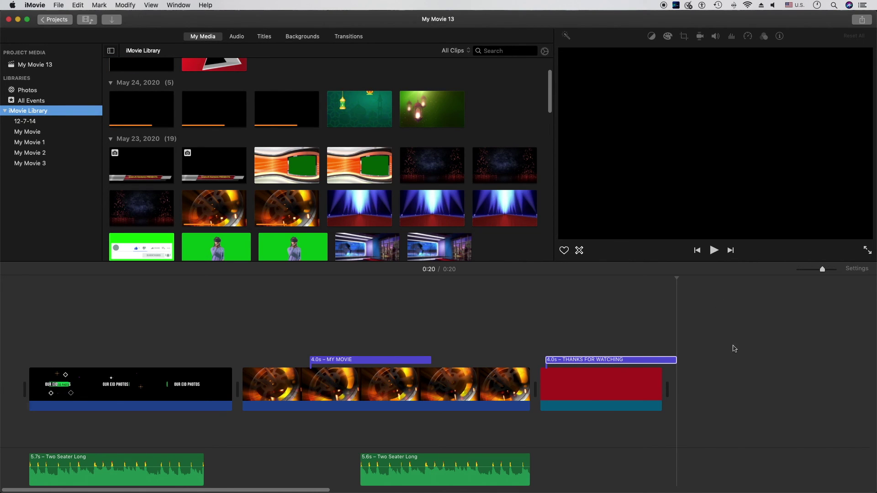
click(626, 388)
right_click(618, 393)
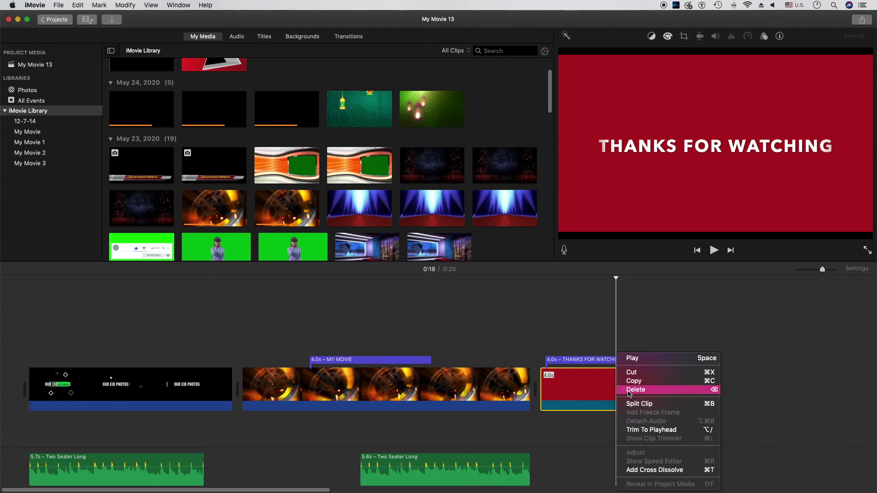
click(629, 390)
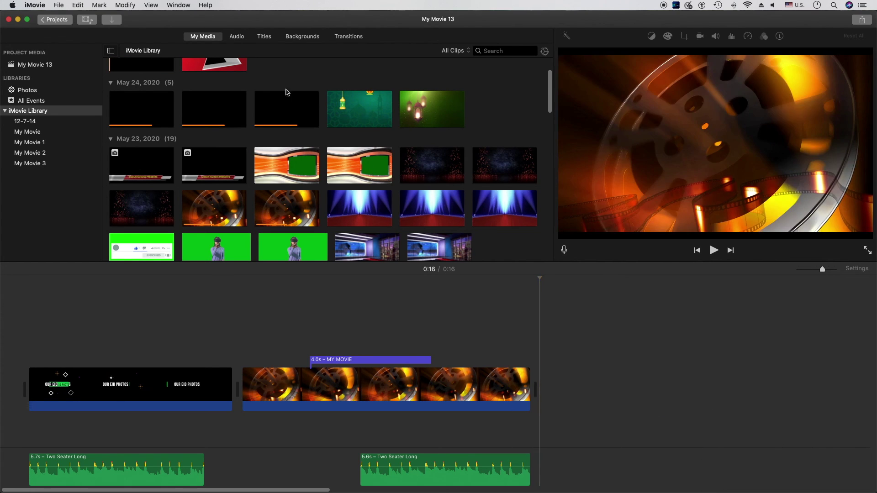
drag(551, 106, 552, 96)
drag(240, 112, 553, 391)
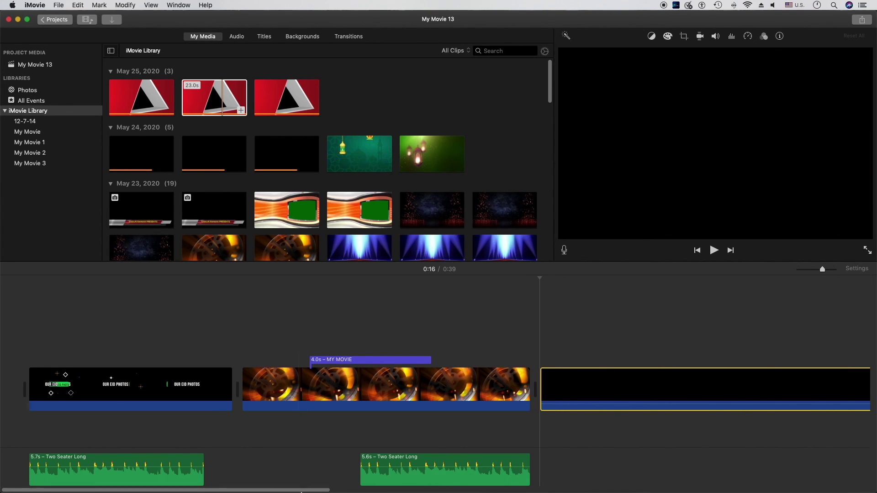
- Split the newly added 23-second clip at about 0:27, just before its logo animation, and delete the part before the split
scroll(301, 491, right, 10)
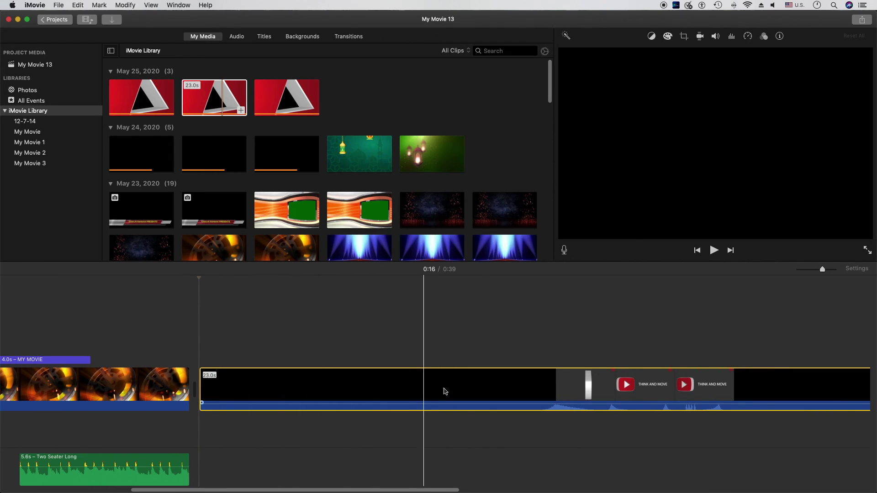
click(552, 385)
right_click(552, 385)
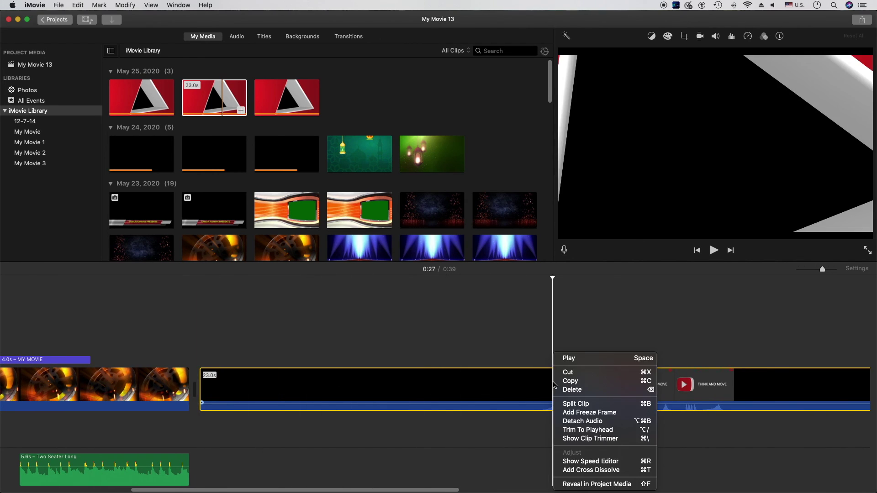
click(566, 404)
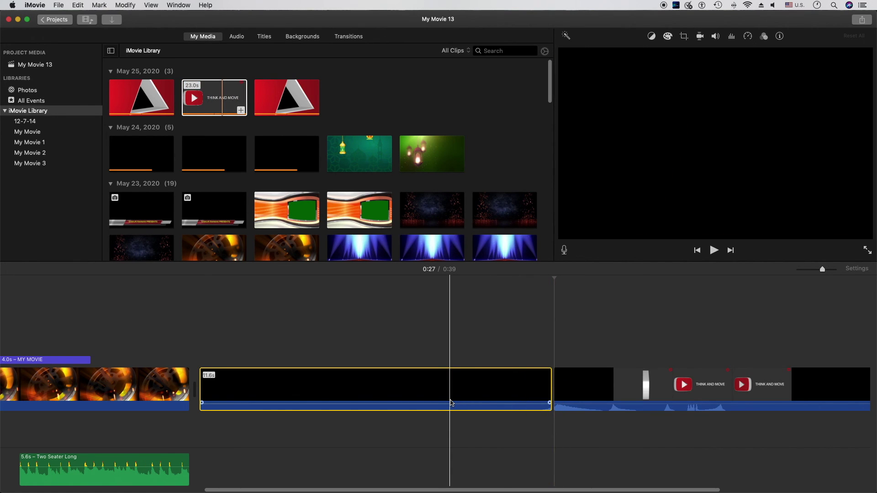
right_click(452, 403)
click(468, 395)
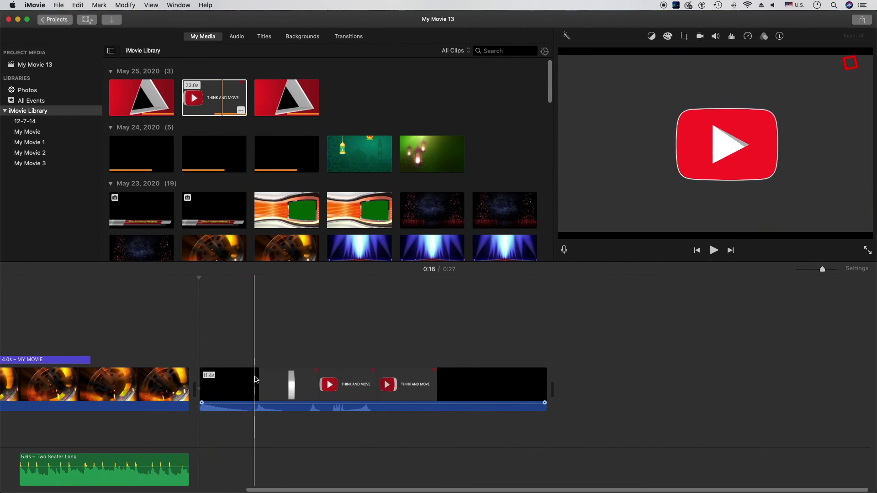
- Split the remaining logo clip at about 0:18 and delete the short piece before the split
click(257, 380)
right_click(257, 380)
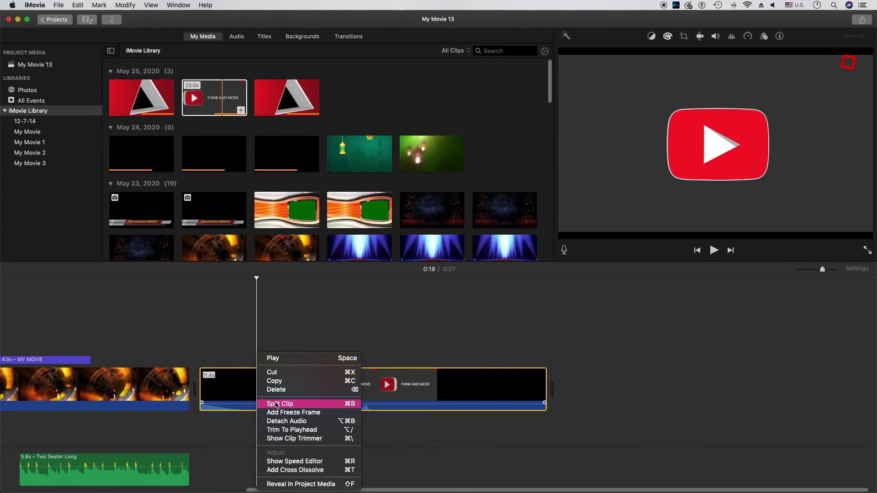
click(281, 404)
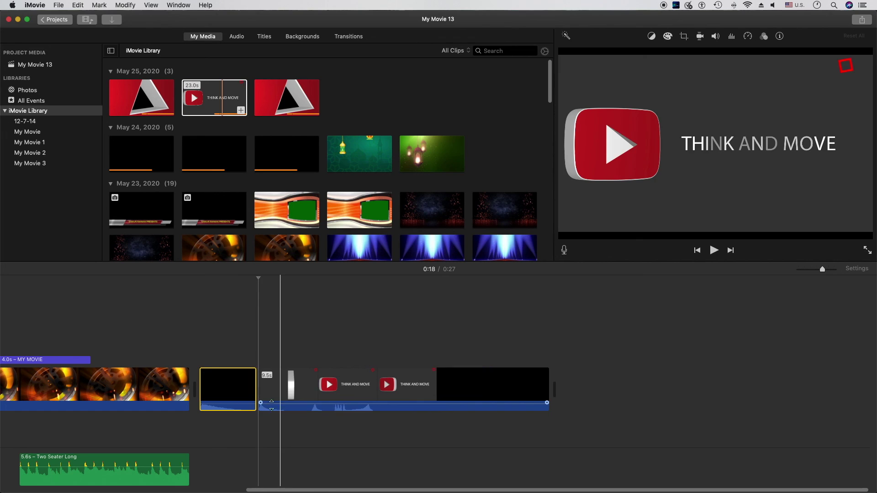
right_click(238, 404)
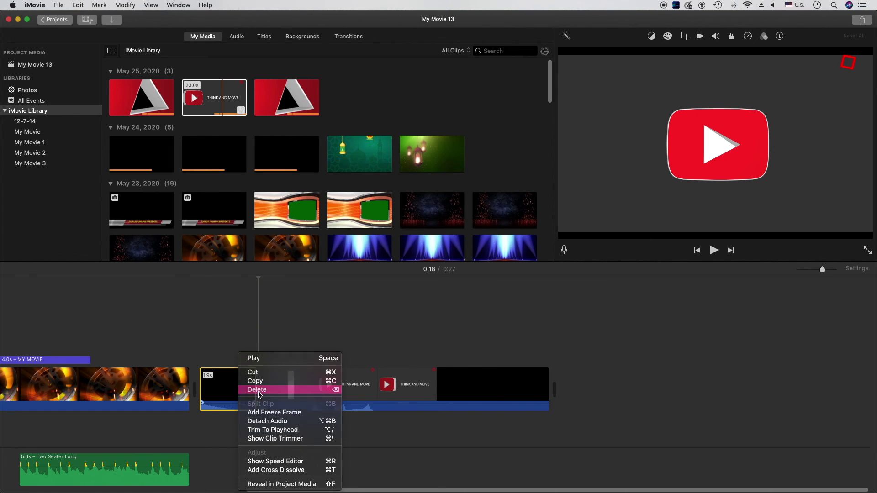
click(256, 390)
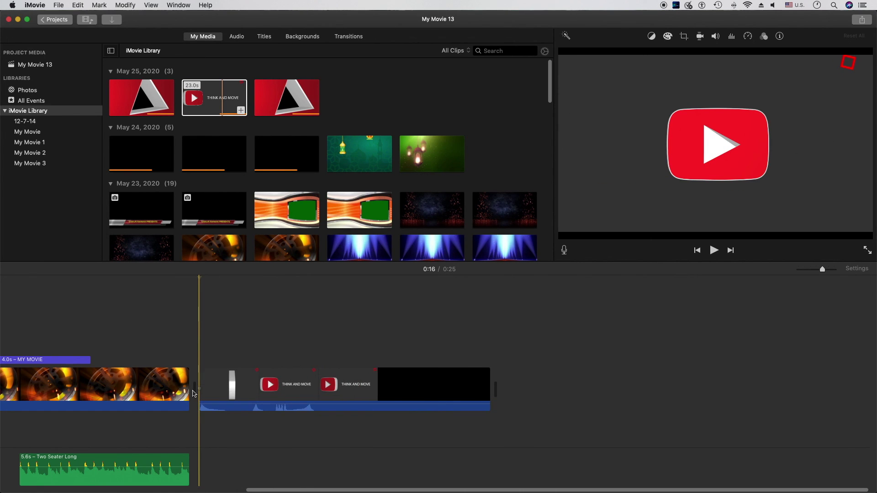
- Play the trimmed "THINK AND MOVE" clip and review the whole timeline from its beginning
key(space)
key(space)
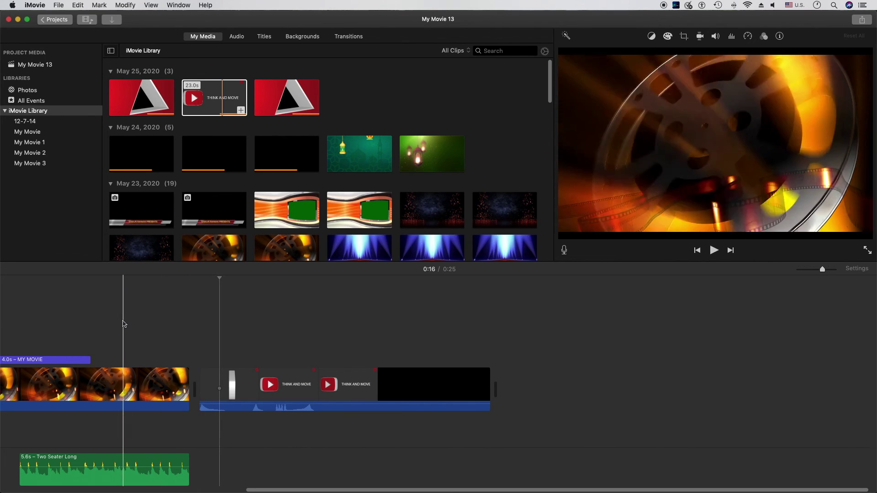
key(space)
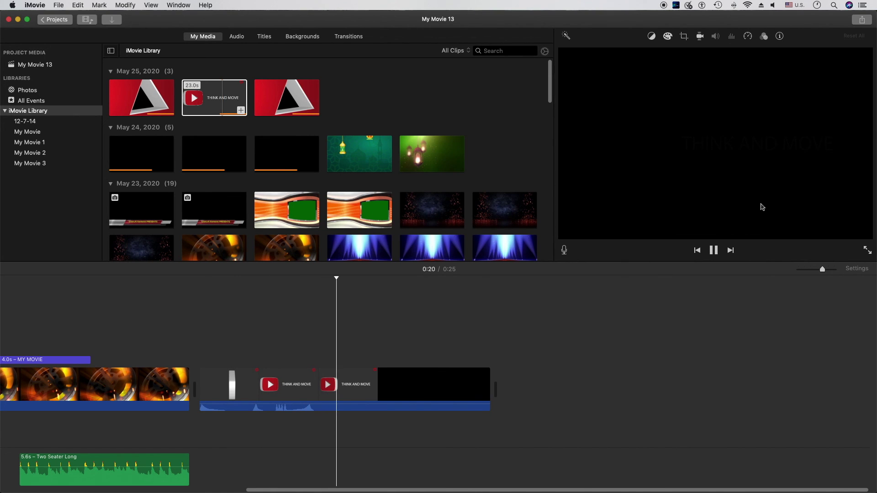
key(space)
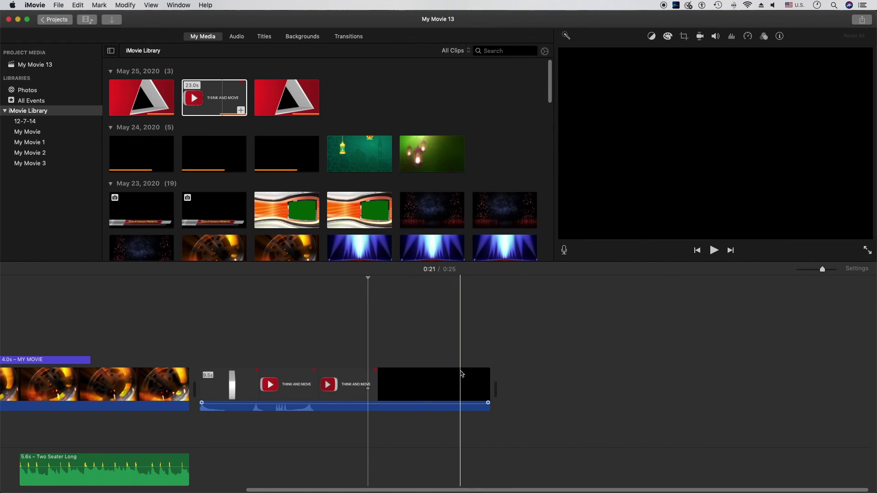
drag(403, 491, 153, 492)
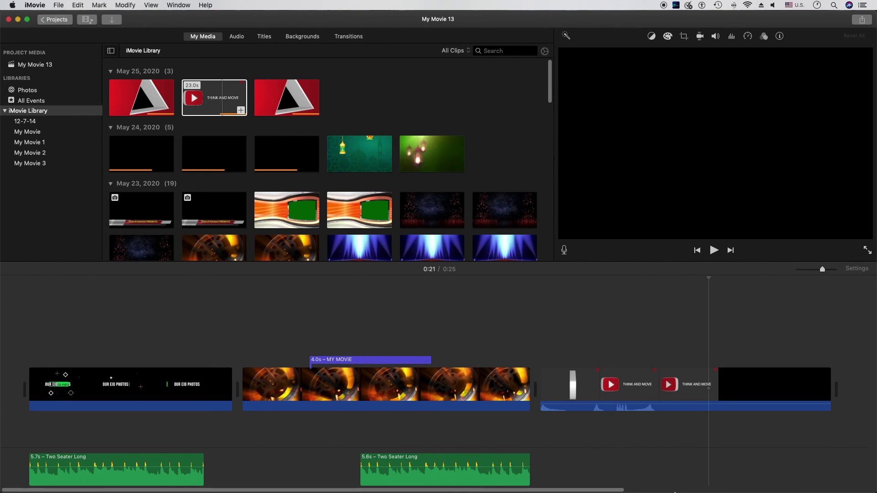
mouse_move(676, 492)
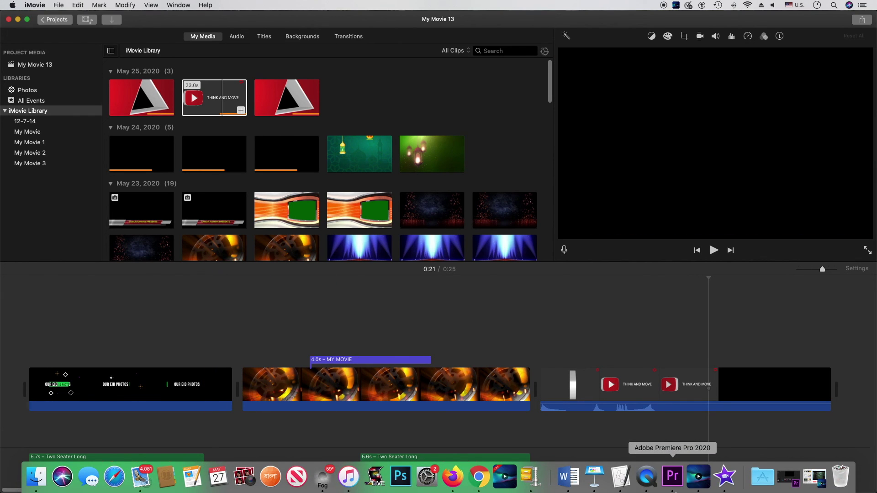